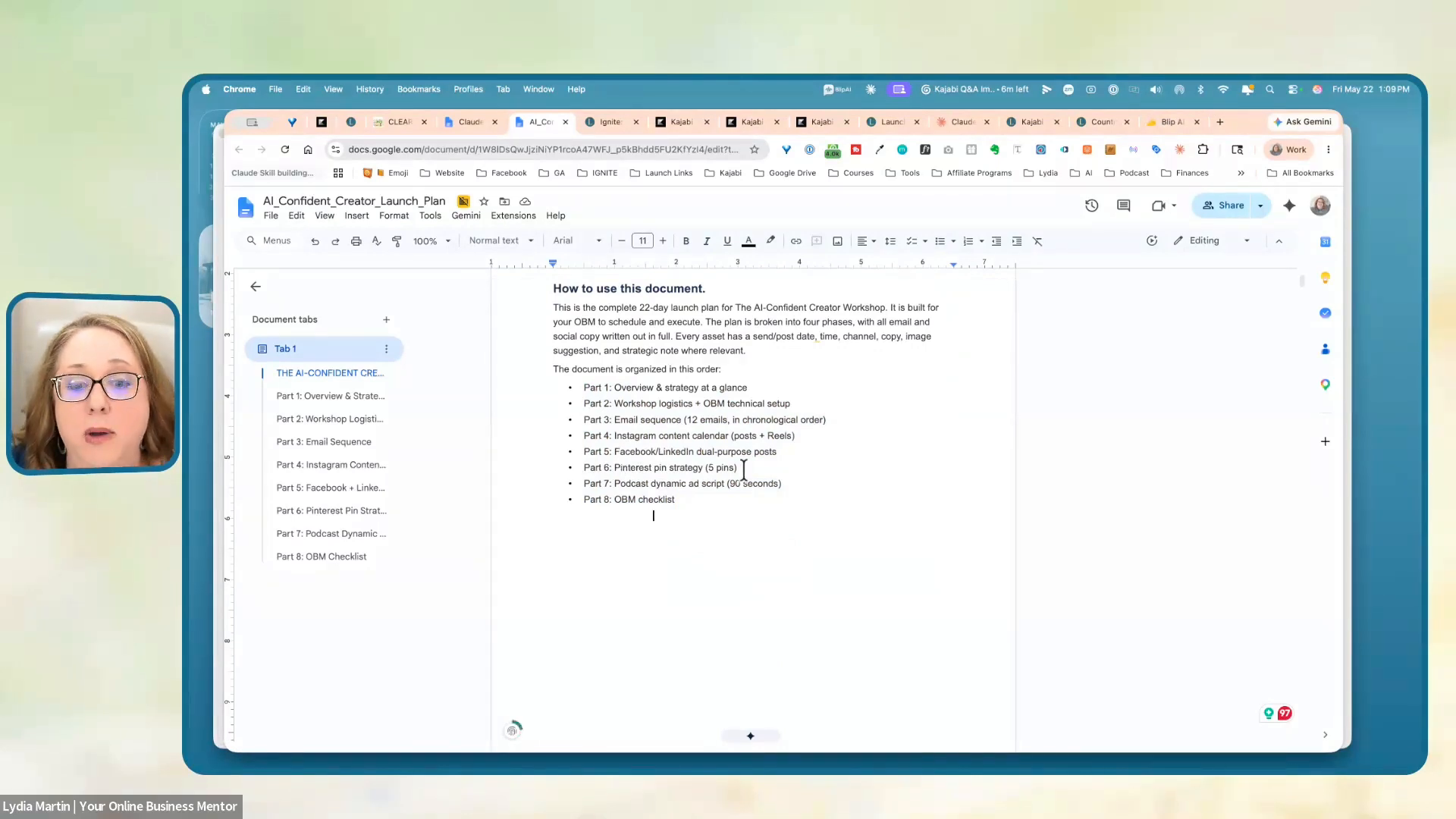
# - Highlight the Part 5 to Part 8 entries in the launch plan's list of parts to review them
pyautogui.moveTo(738, 468); pyautogui.dragTo(592, 466)
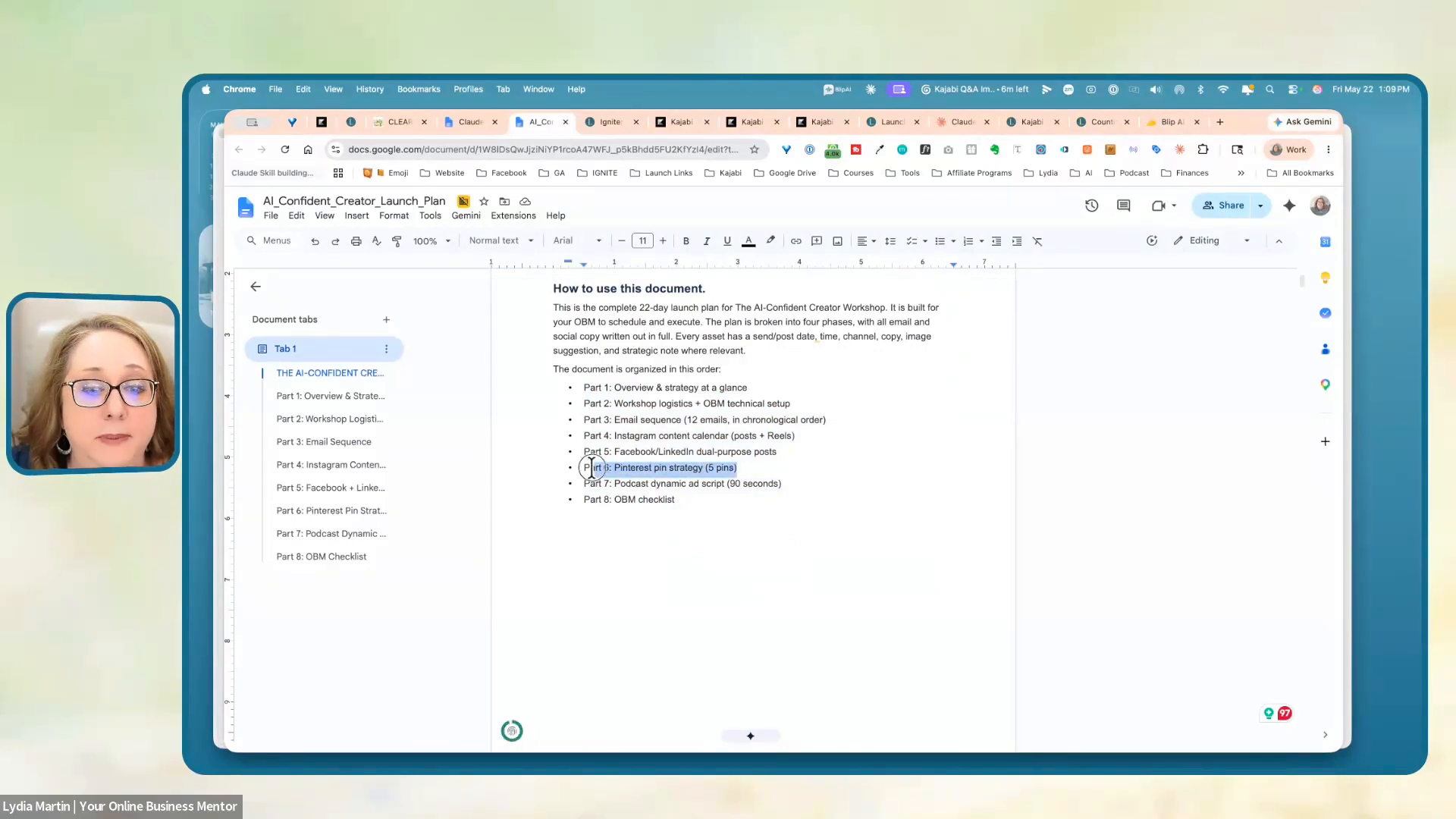
pyautogui.click(694, 447)
pyautogui.moveTo(615, 451); pyautogui.dragTo(778, 452)
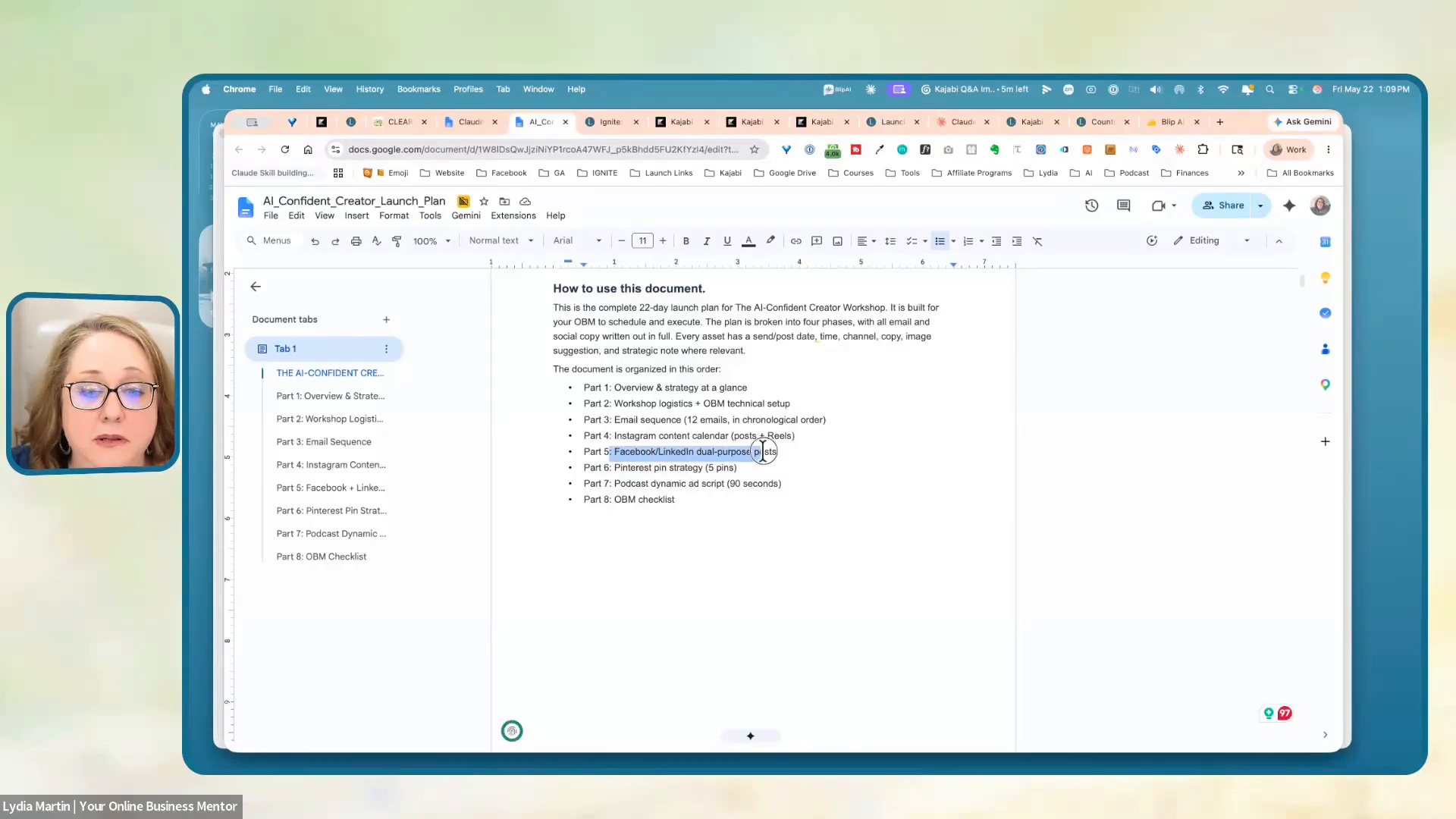
pyautogui.moveTo(691, 443); pyautogui.dragTo(650, 435)
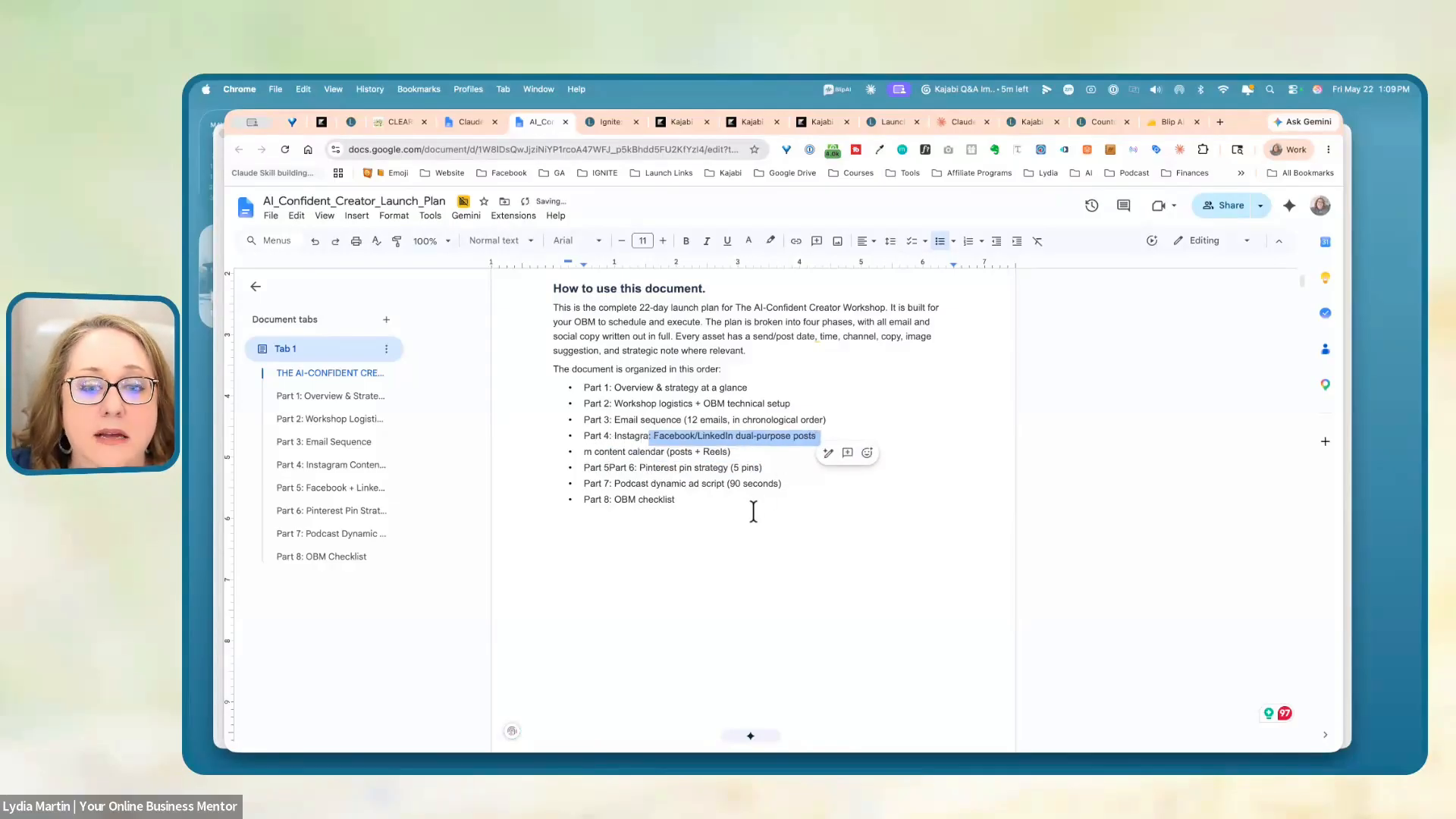
pyautogui.click(753, 511)
pyautogui.moveTo(786, 483); pyautogui.dragTo(602, 468)
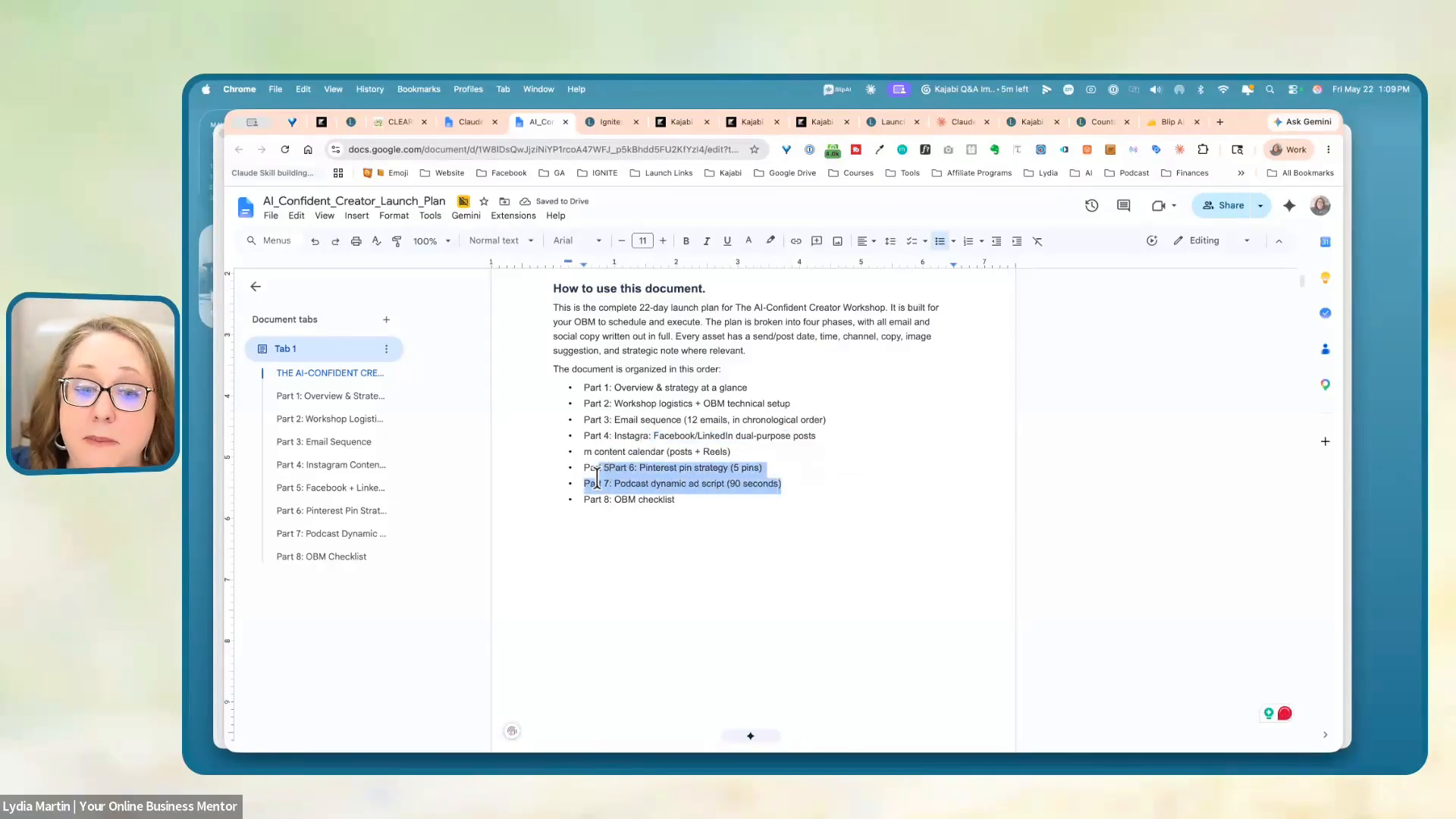
pyautogui.moveTo(783, 483); pyautogui.dragTo(614, 483)
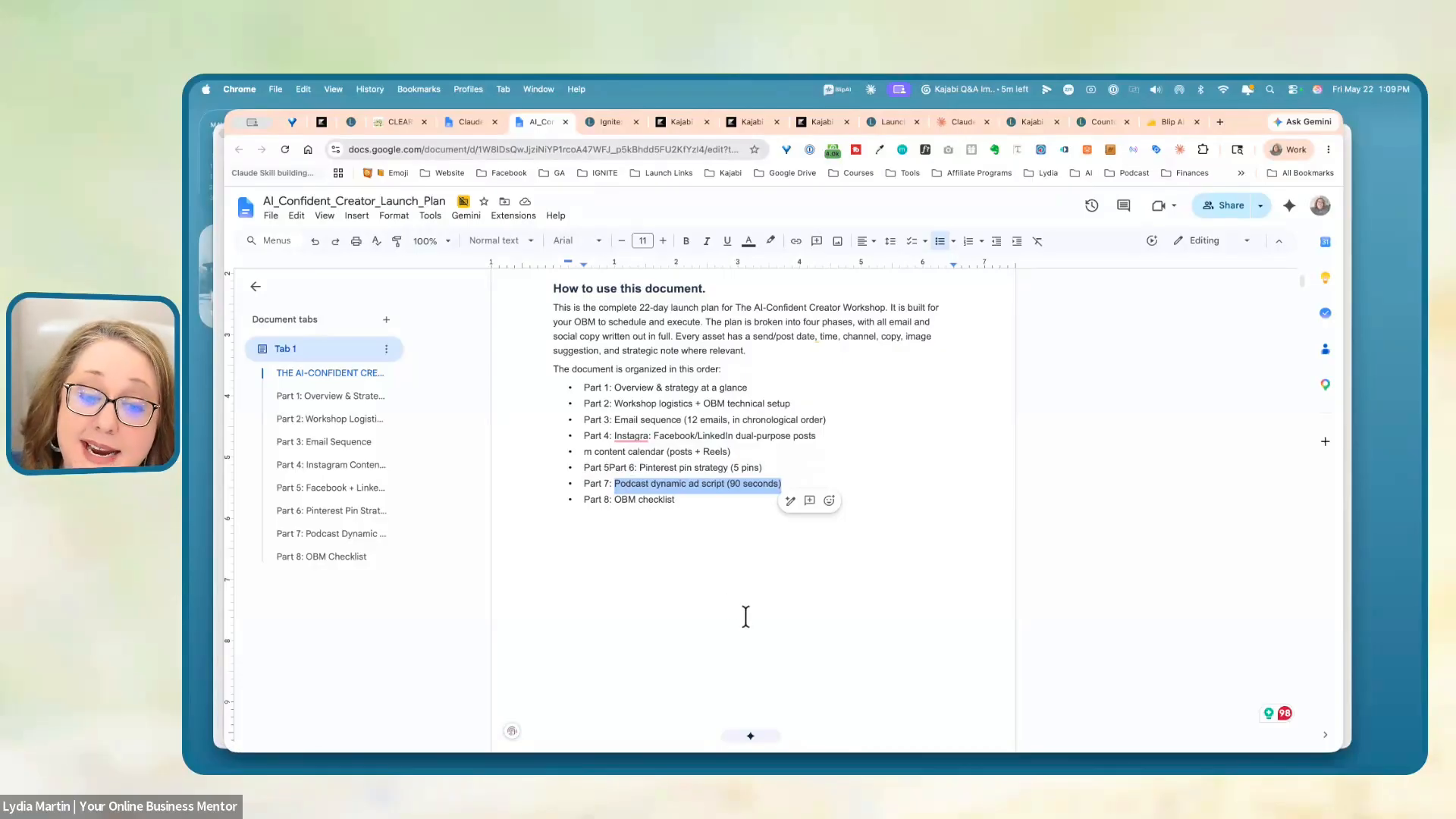
pyautogui.moveTo(682, 501); pyautogui.dragTo(615, 502)
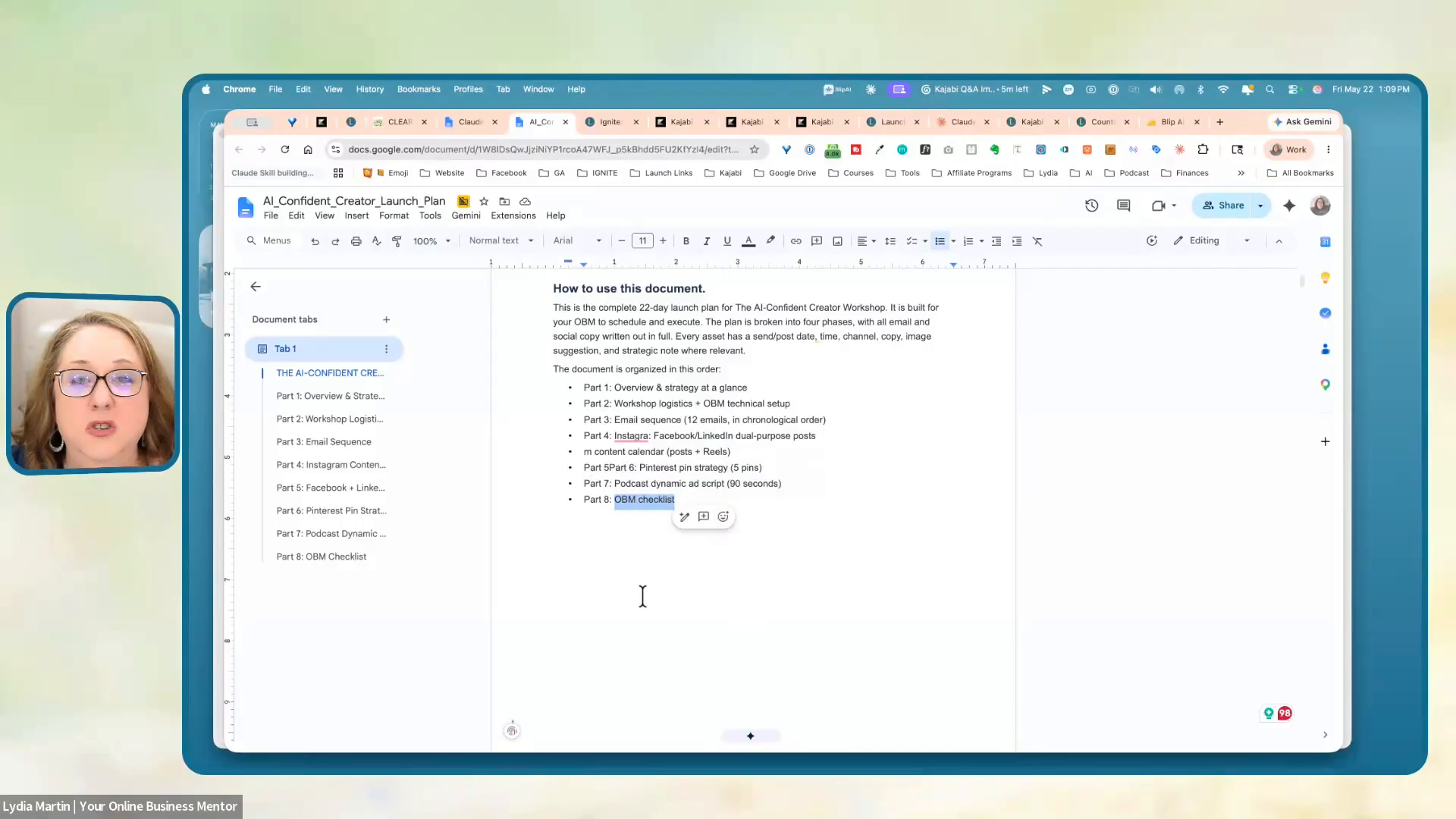
# - Look through the launch plan from its title through Part 1, Part 2 and the Part 3 email sequence
pyautogui.scroll(3, 797, 607)
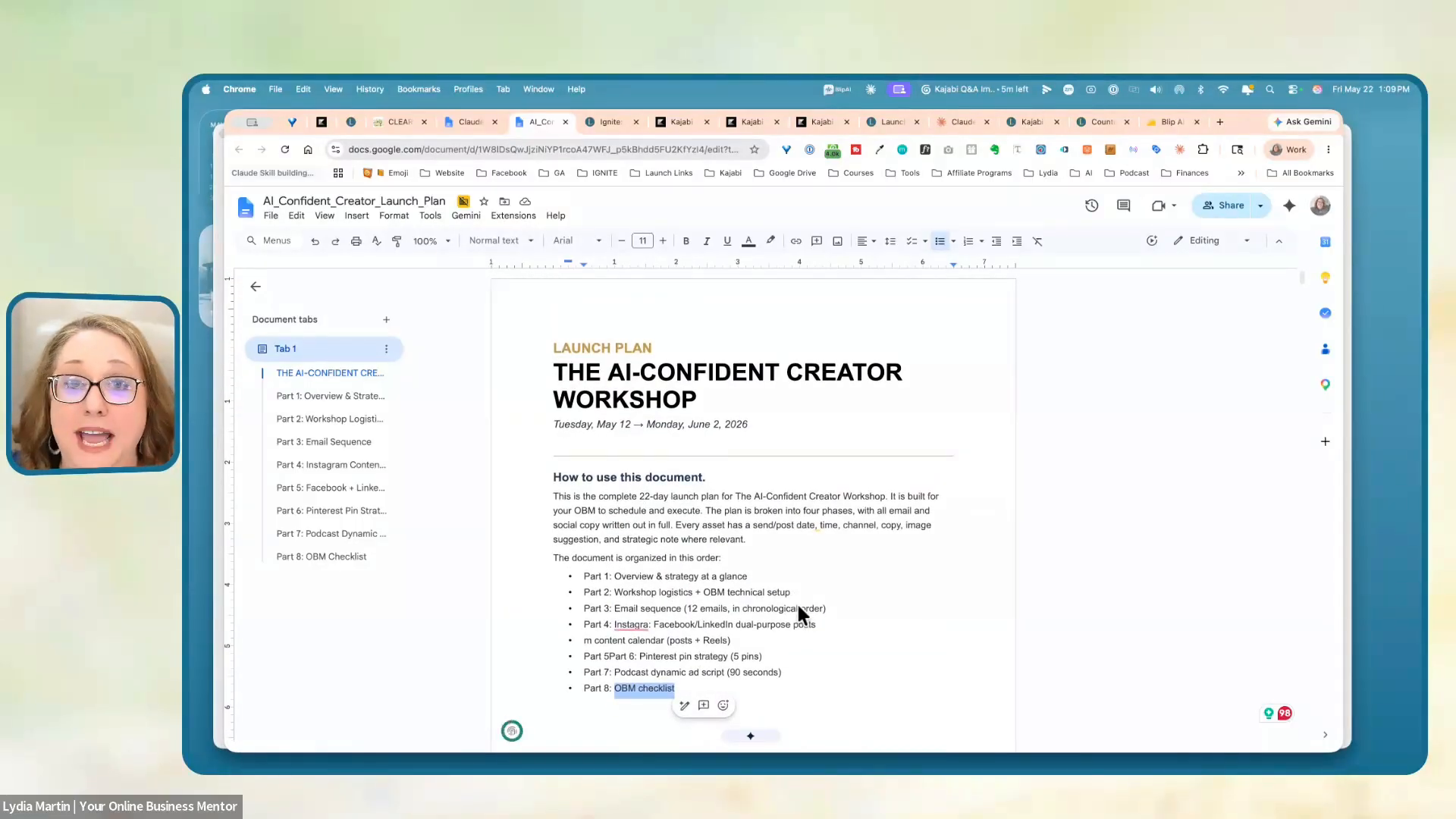
pyautogui.click(315, 372)
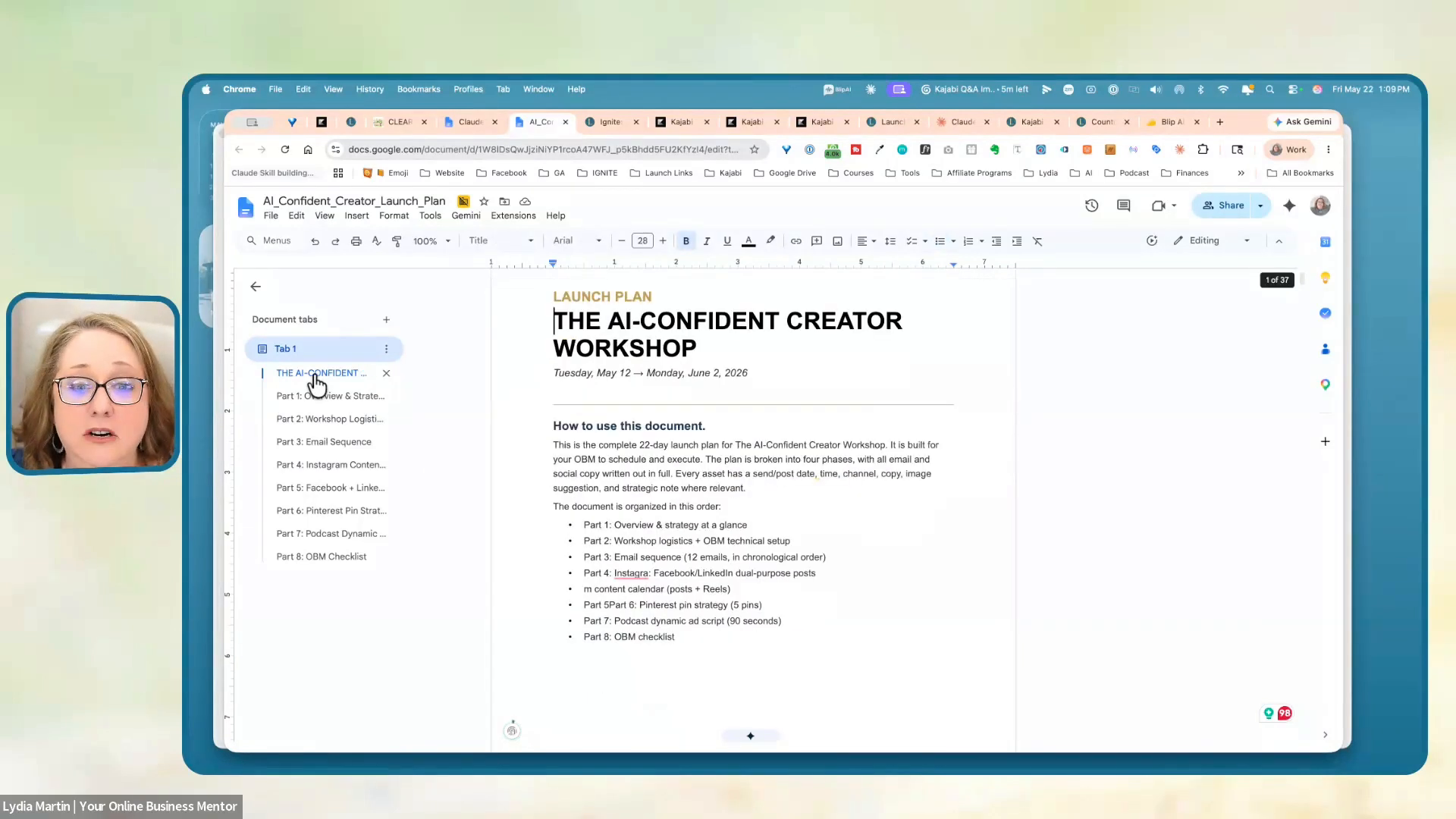
pyautogui.click(312, 399)
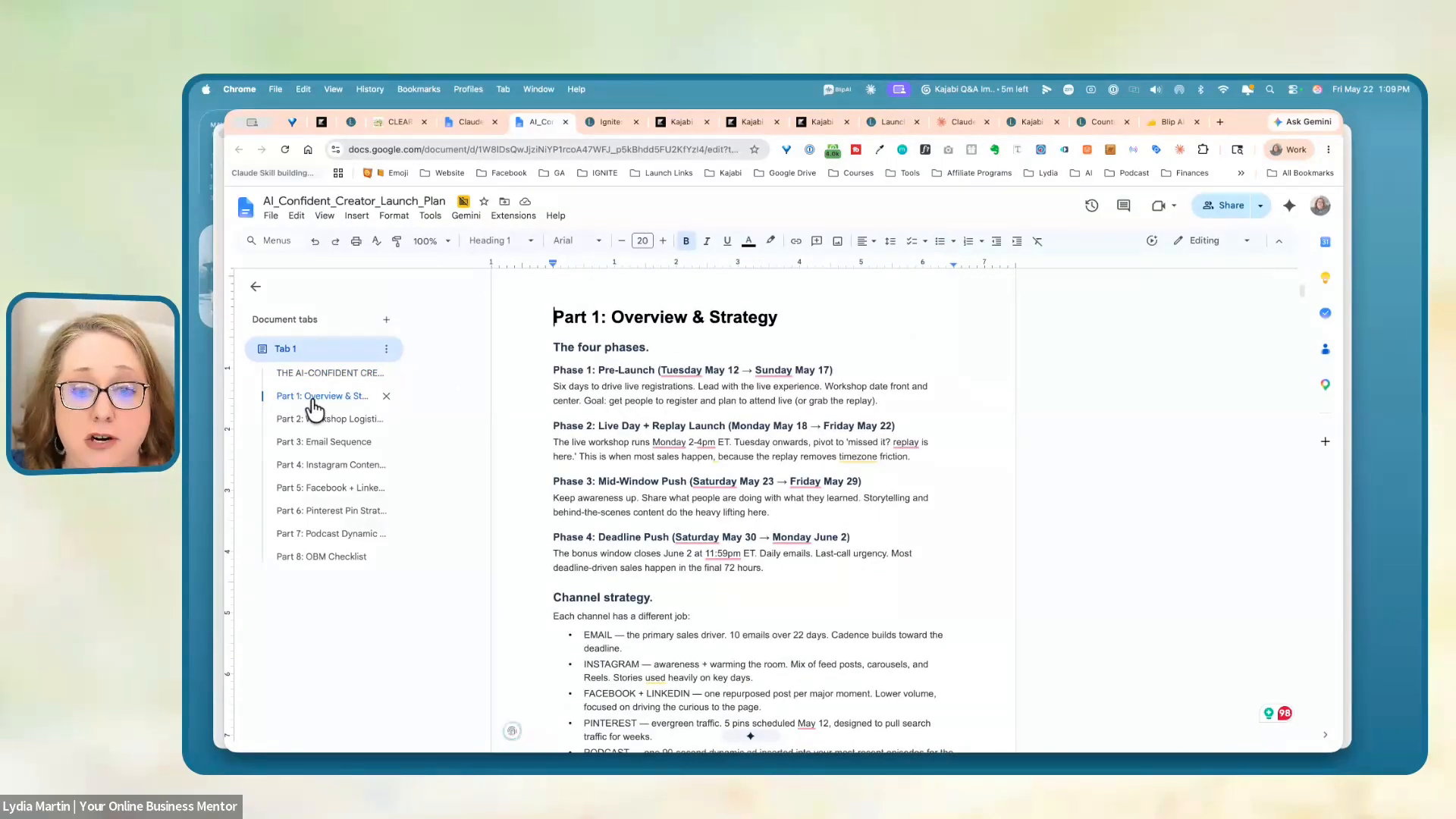
pyautogui.click(314, 427)
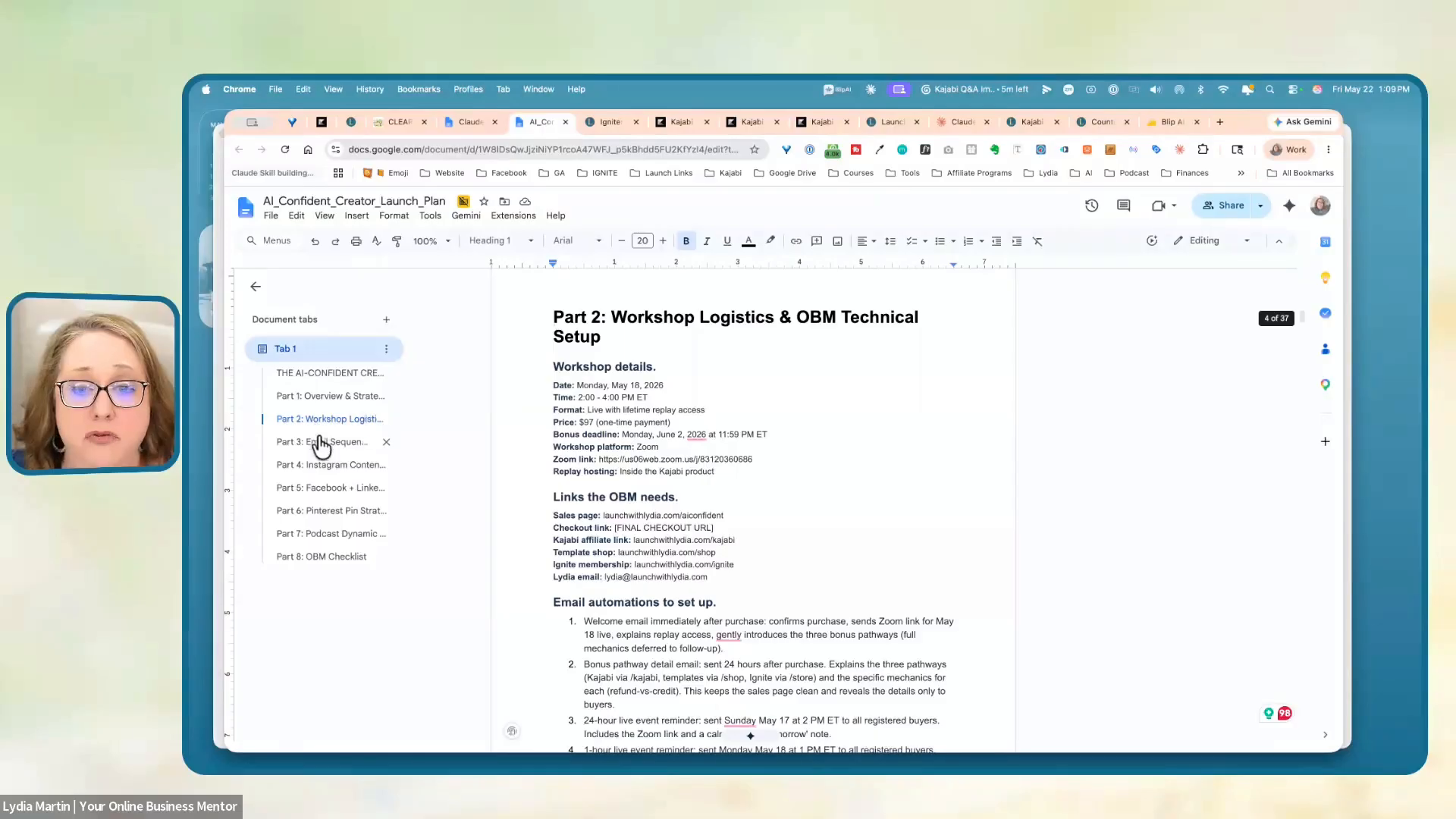
pyautogui.click(320, 446)
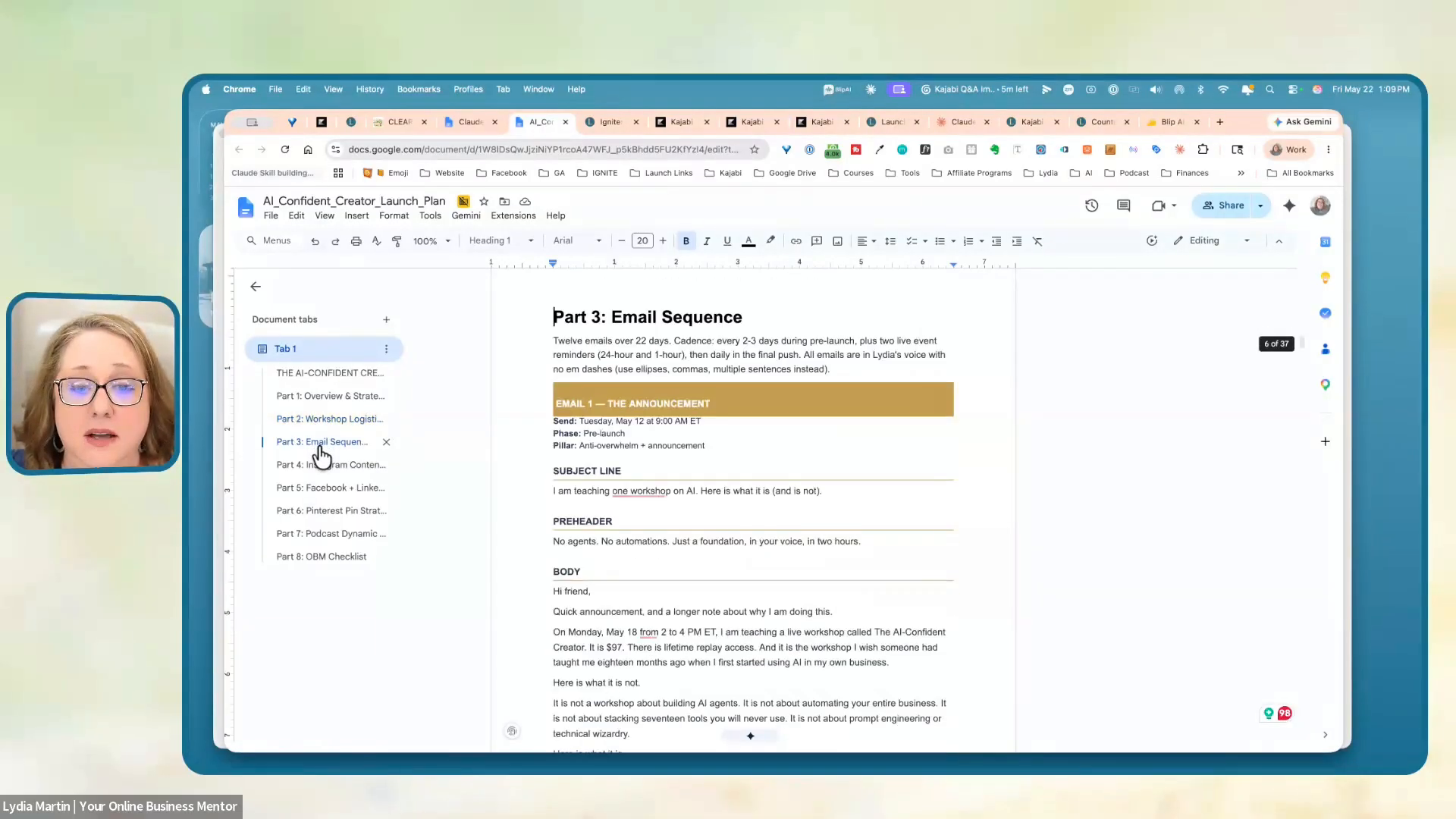
pyautogui.scroll(-15, 693, 677)
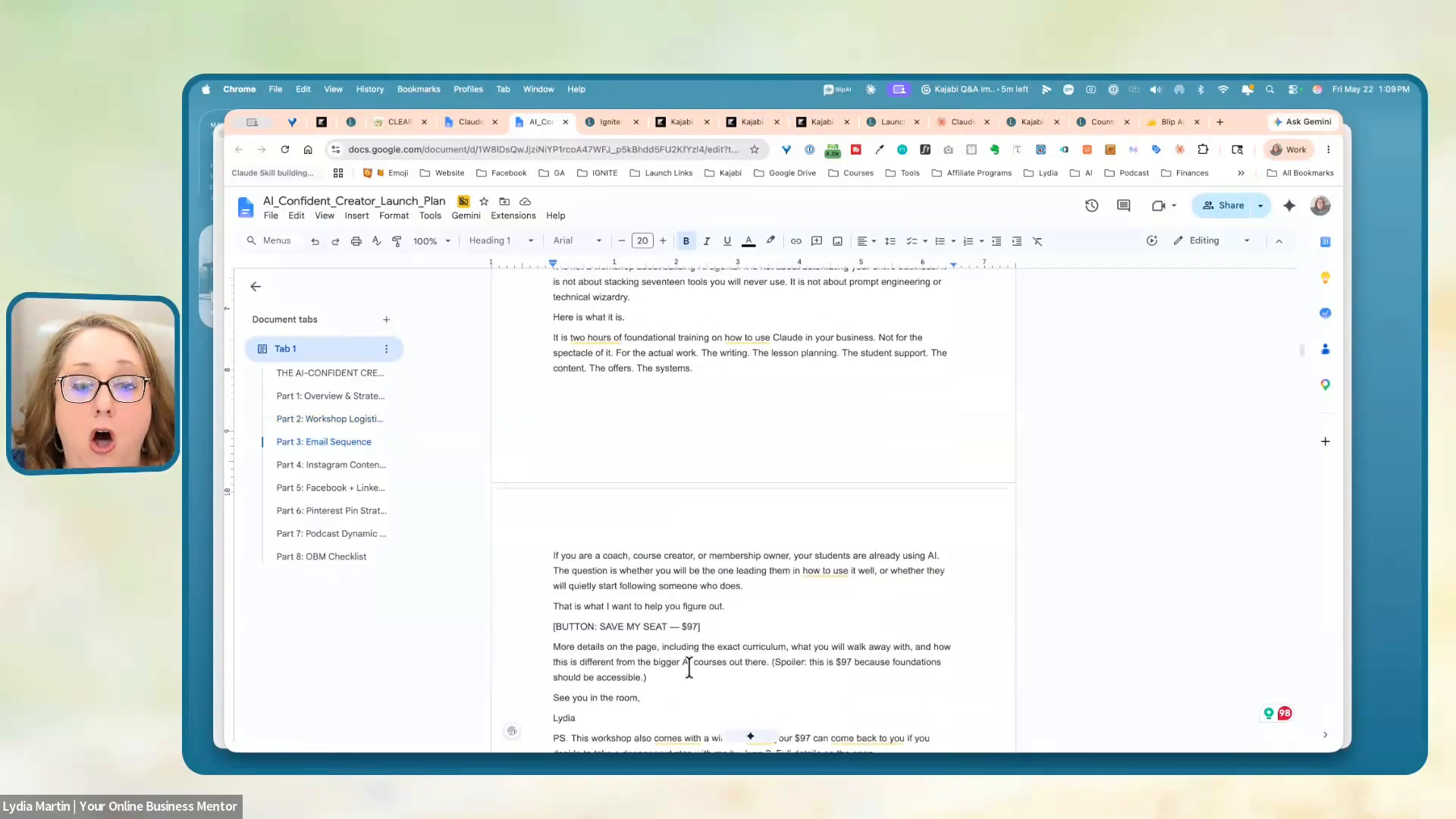
pyautogui.scroll(20, 690, 667)
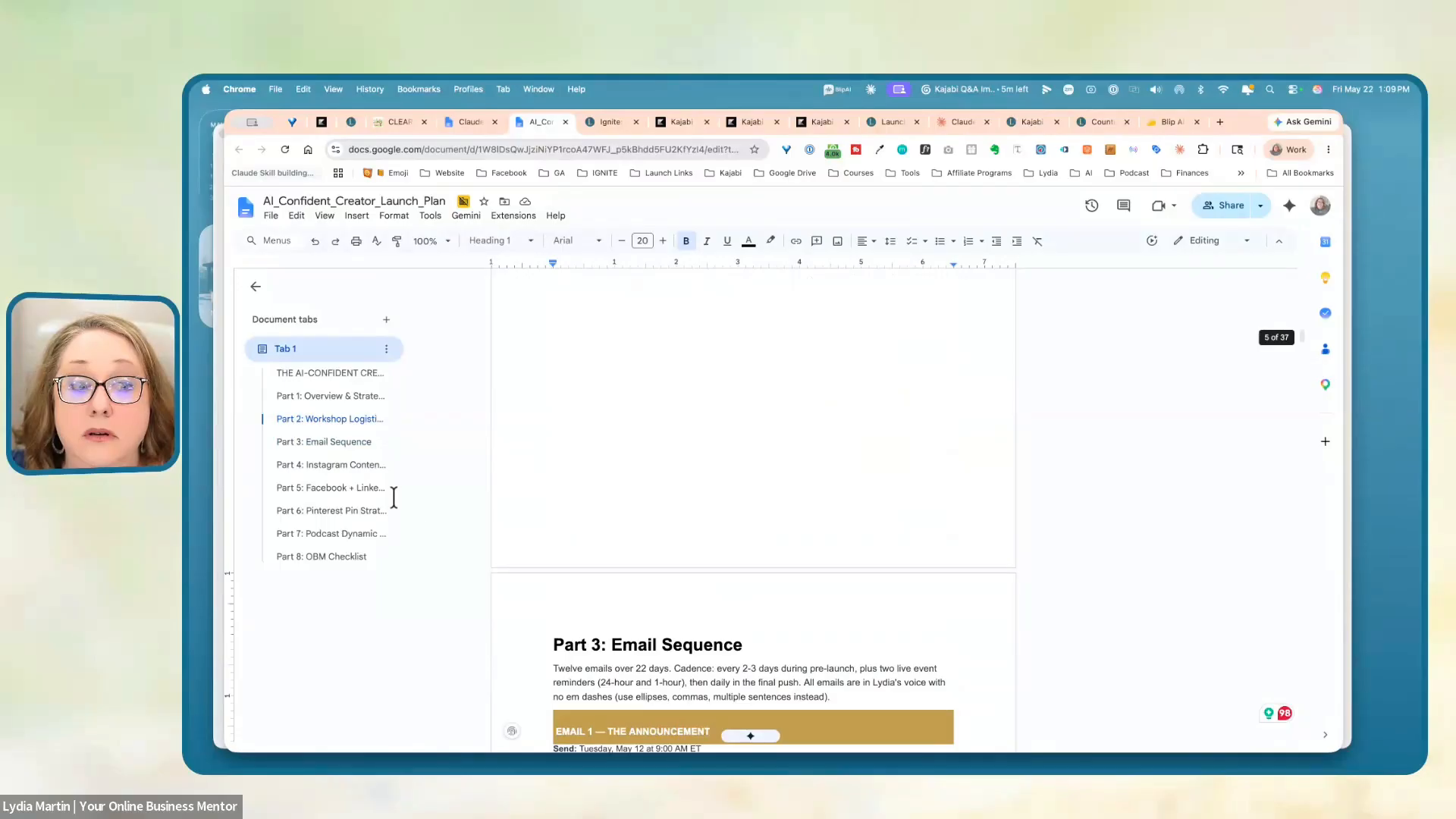
# - Look through the launch plan's remaining sections, from Part 4 Instagram content to the Part 8 OBM checklist
pyautogui.click(334, 465)
pyautogui.click(332, 489)
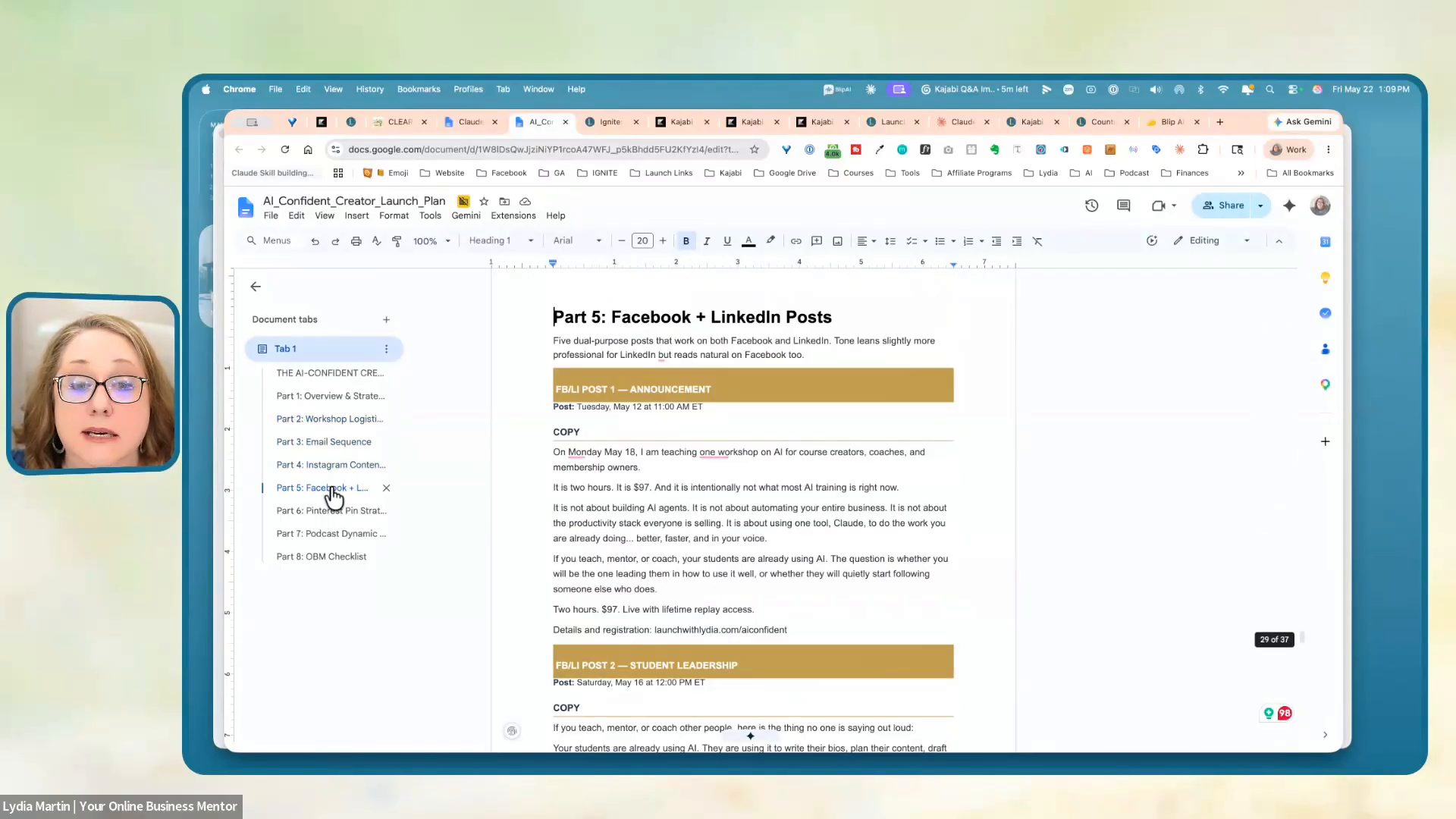
pyautogui.click(326, 513)
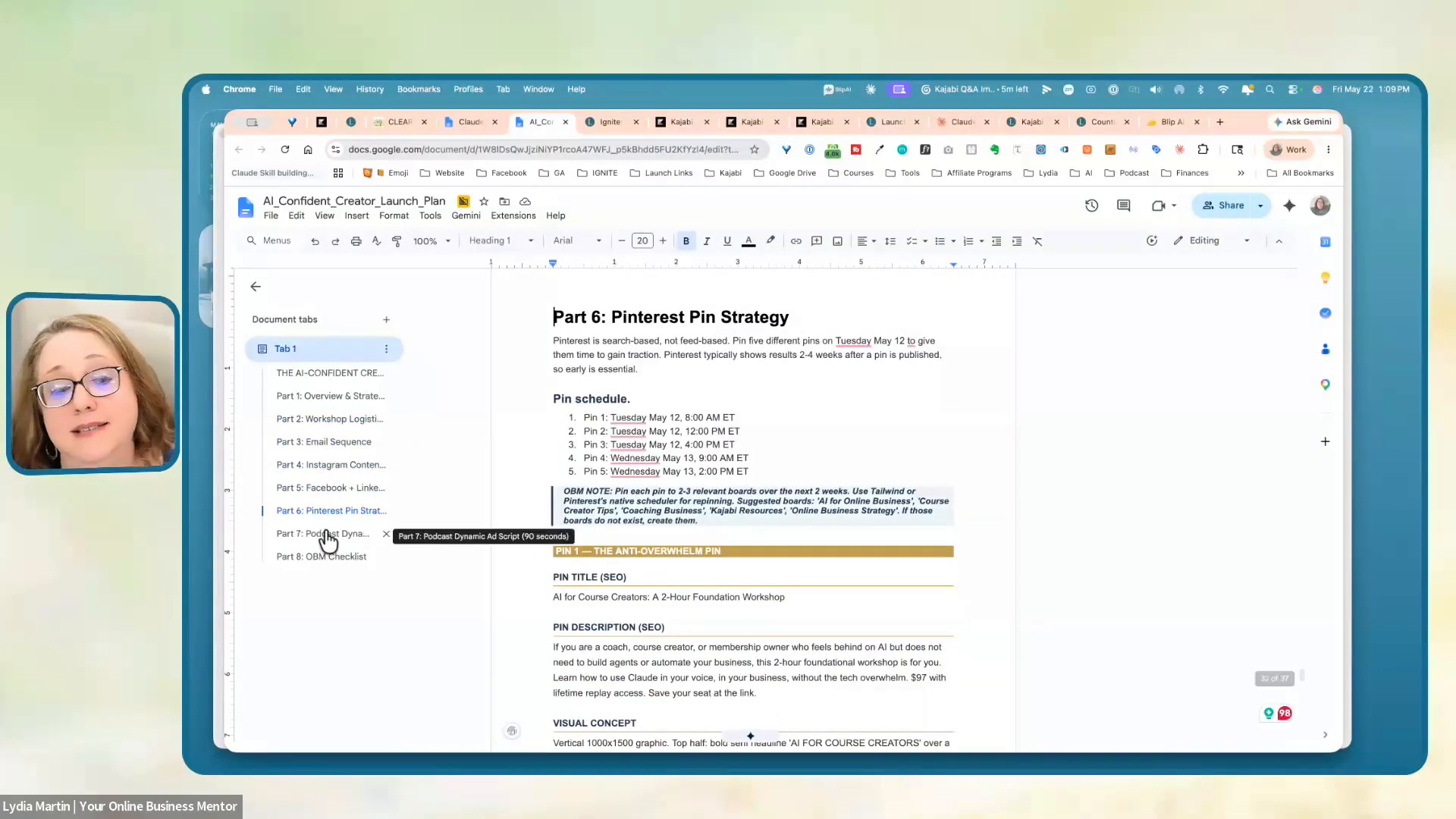
pyautogui.click(327, 535)
pyautogui.click(326, 561)
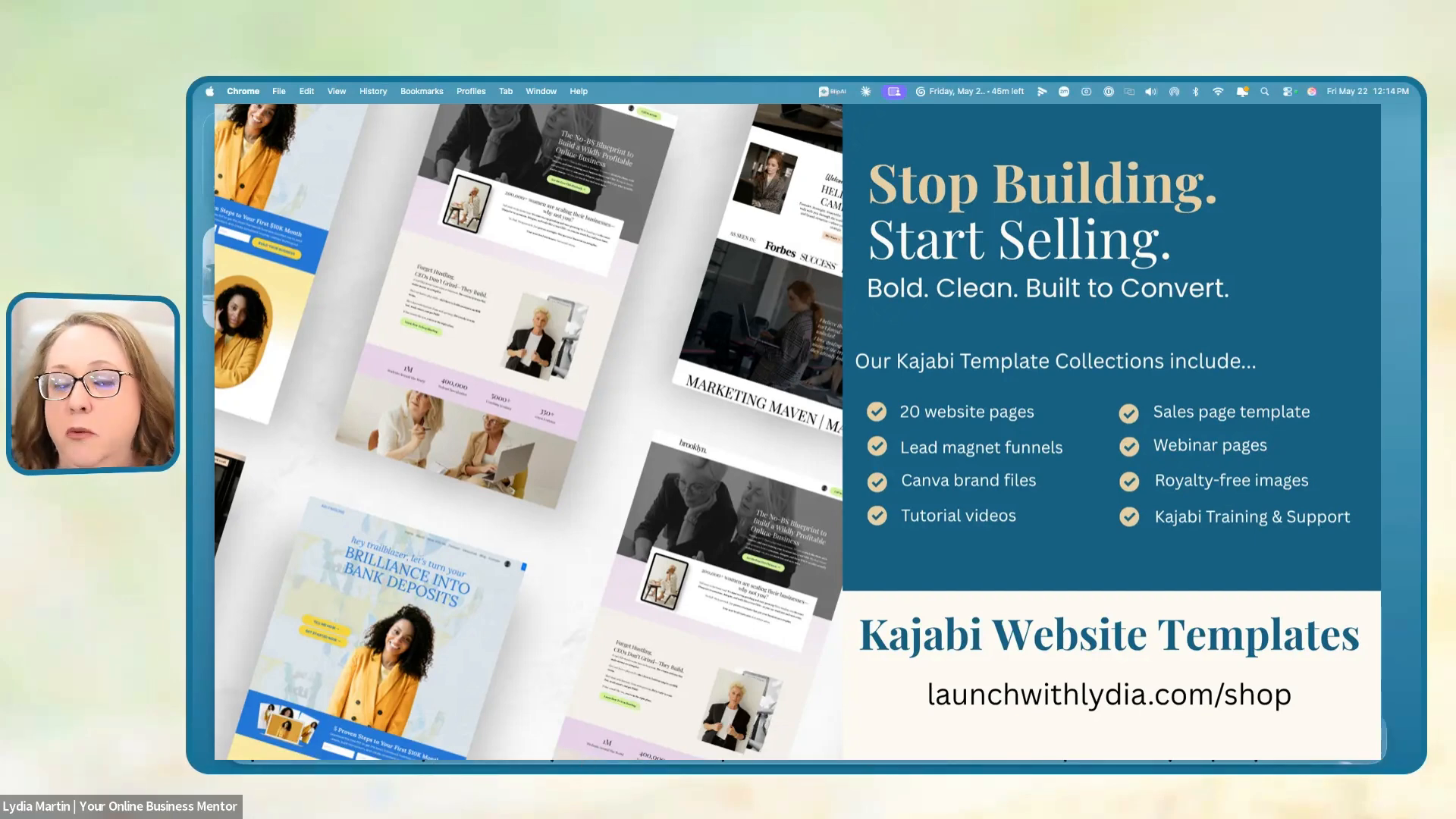
# - Switch to Google Chrome and examine The AI-Confident Creator sales page down to the Segment 01 description
pyautogui.press('super+Tab')
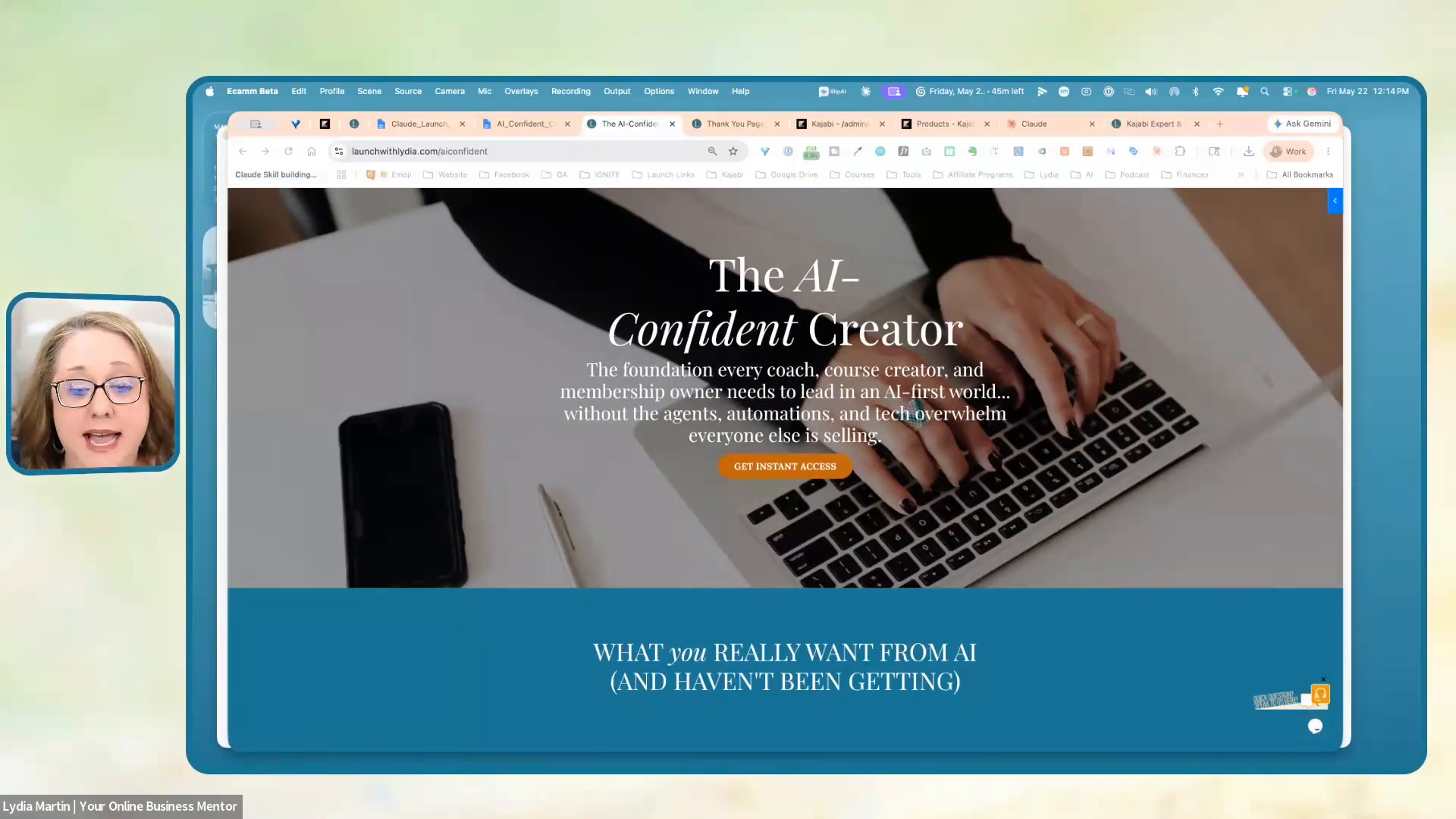
pyautogui.moveTo(638, 755)
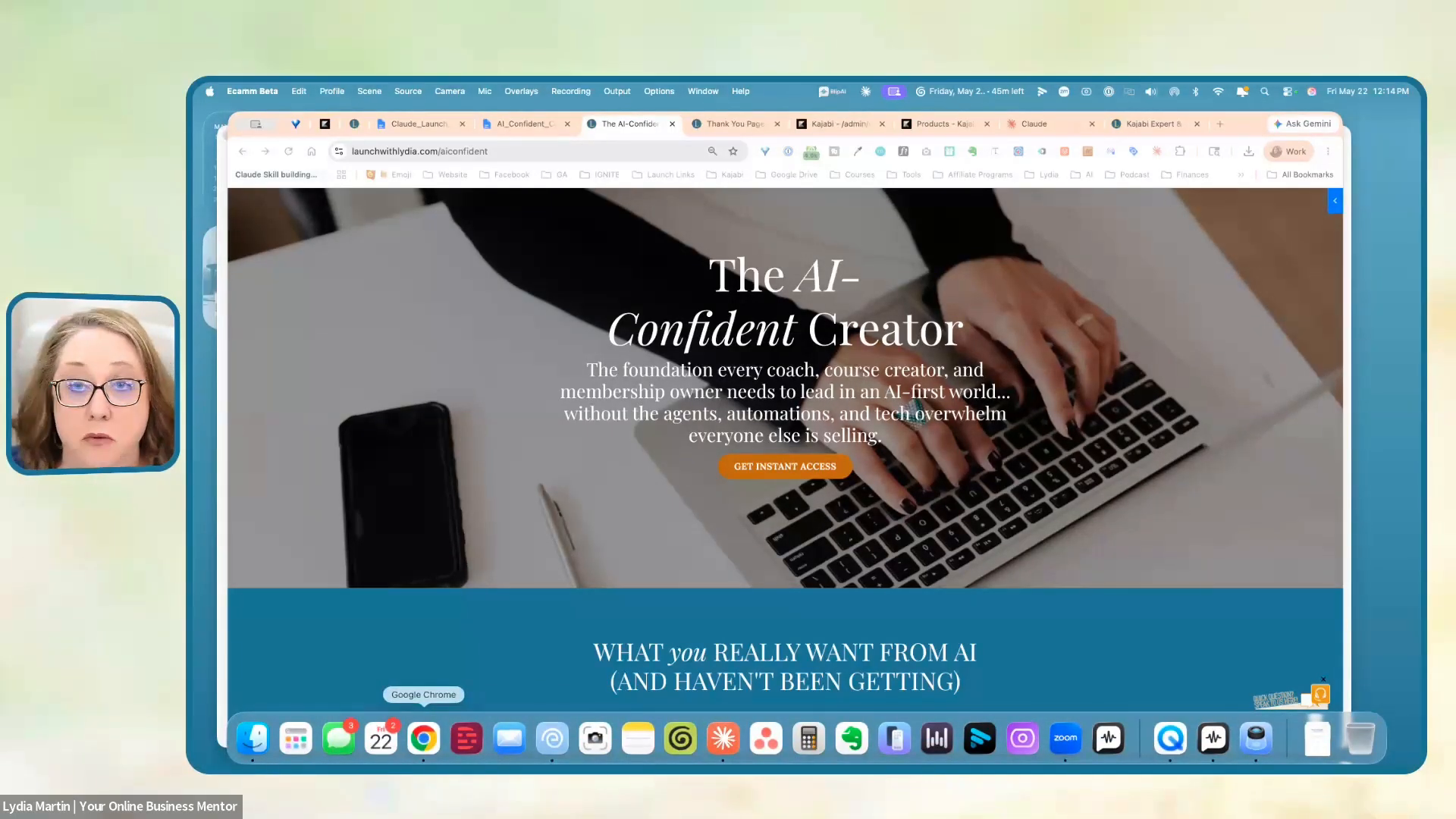
pyautogui.click(423, 738)
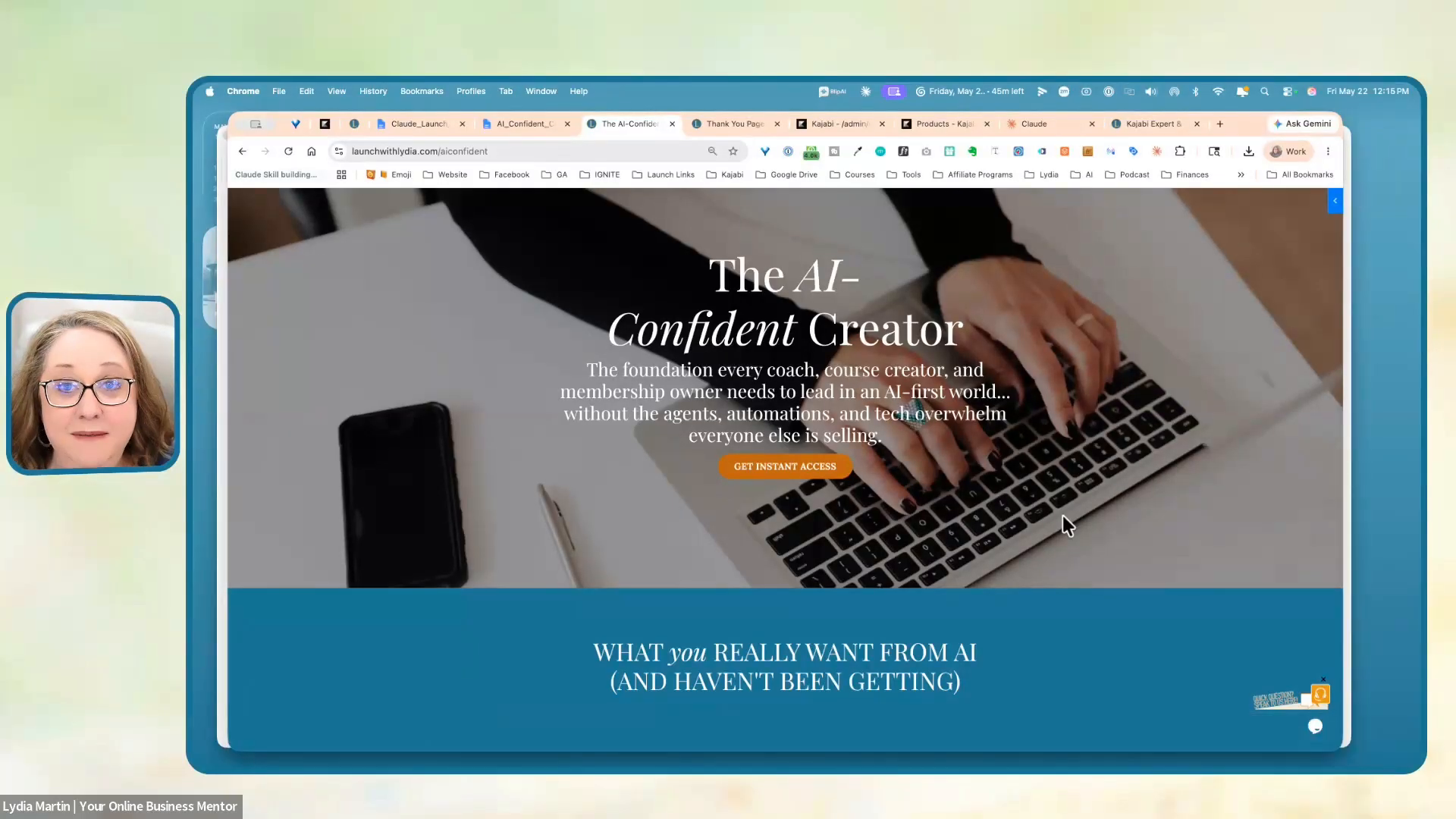
pyautogui.scroll(-10, 1168, 538)
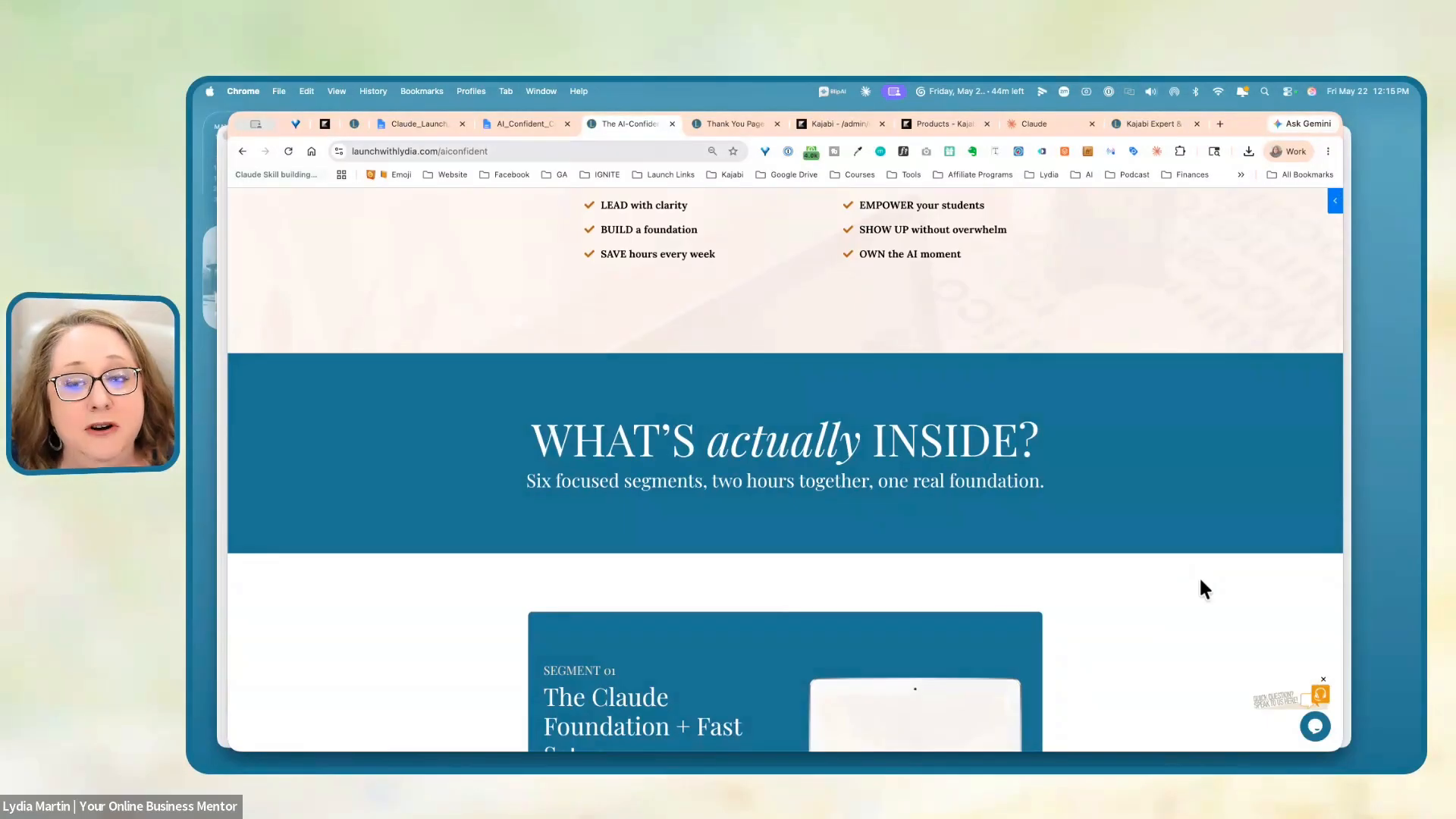
pyautogui.scroll(-5, 1202, 581)
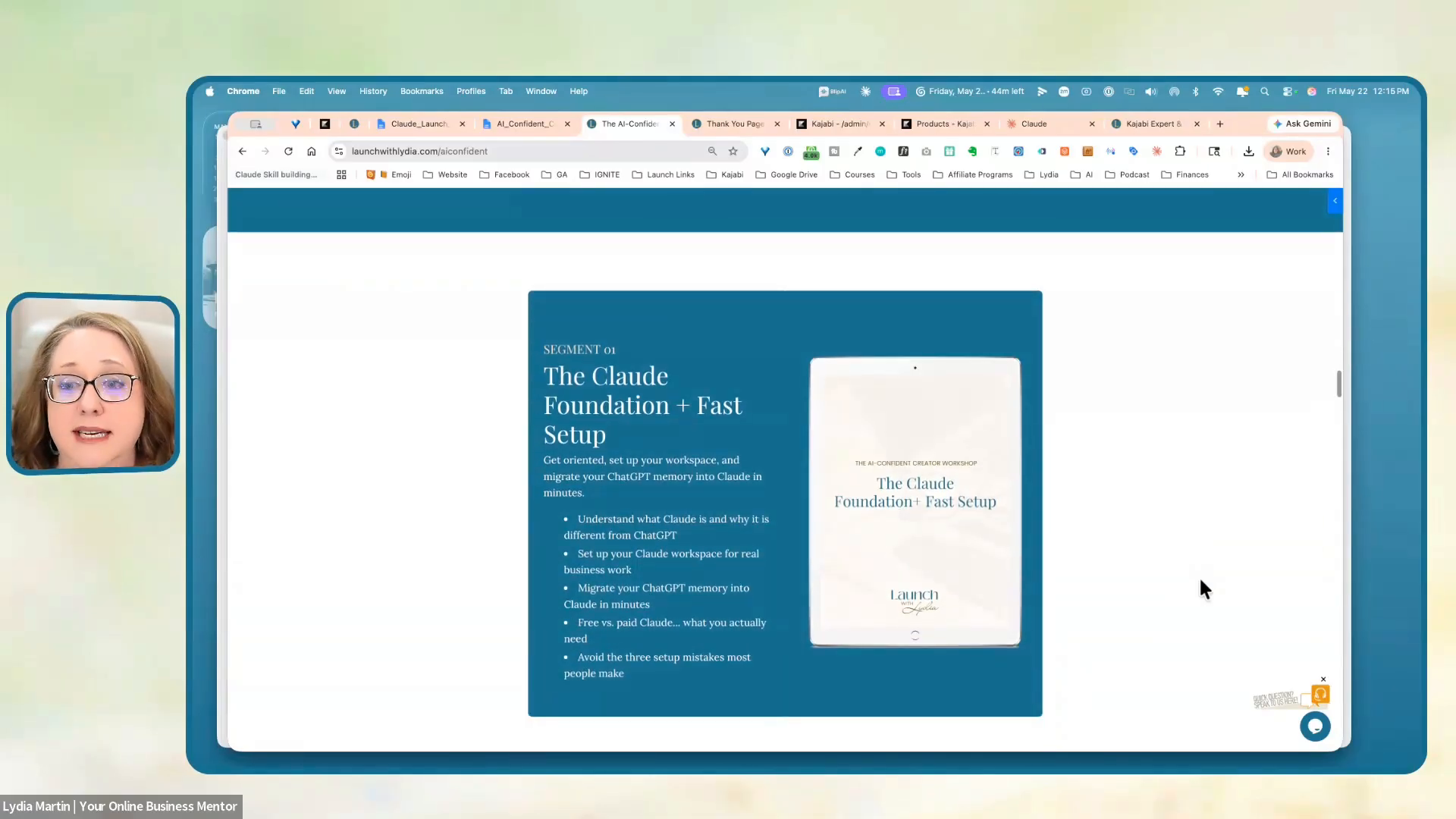
pyautogui.scroll(10, 1200, 576)
pyautogui.scroll(10, 1200, 581)
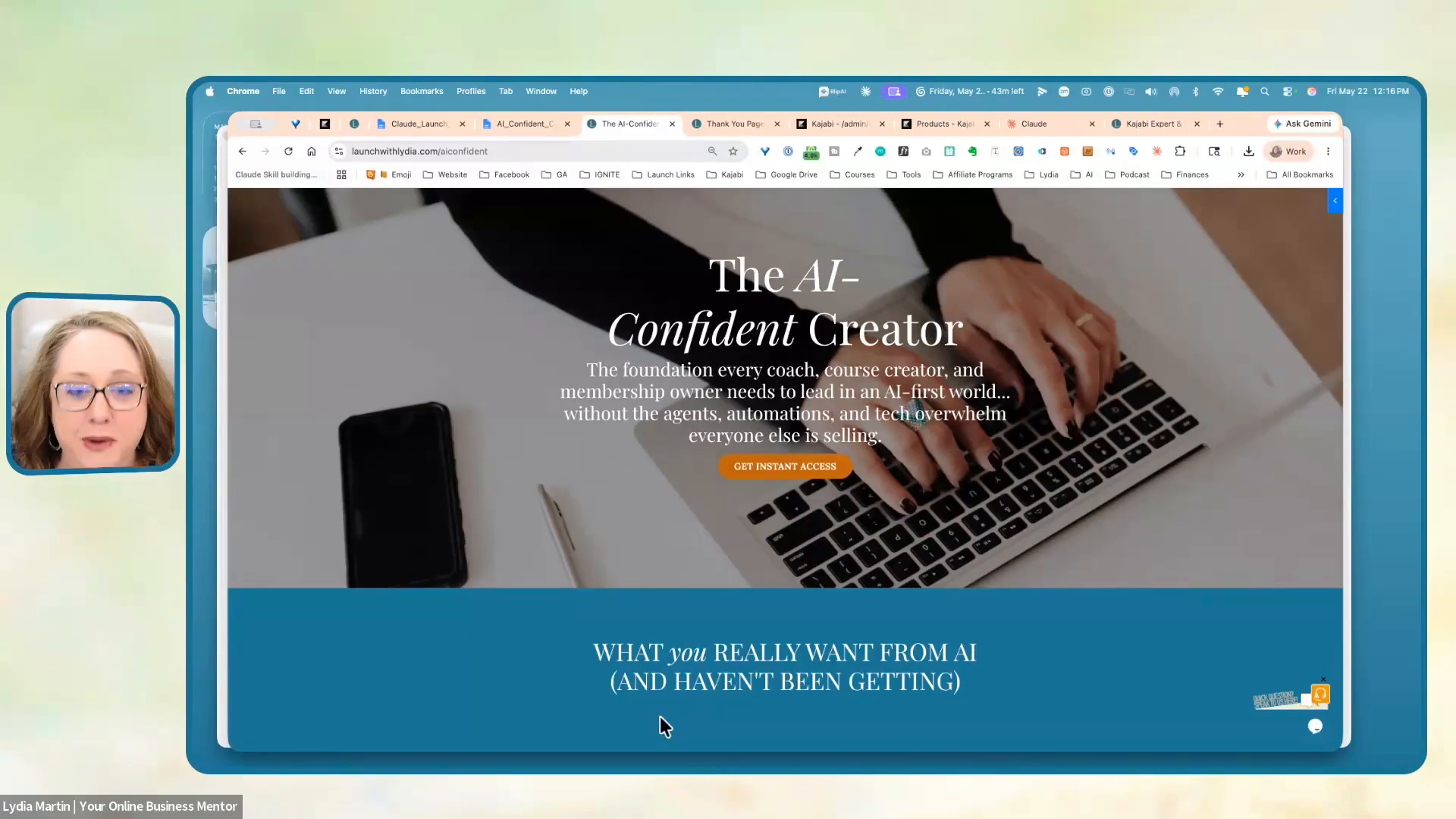
# - Review the sales page's opening copy, four numbered outcomes and workshop introduction, ending back at the page header
pyautogui.moveTo(557, 765)
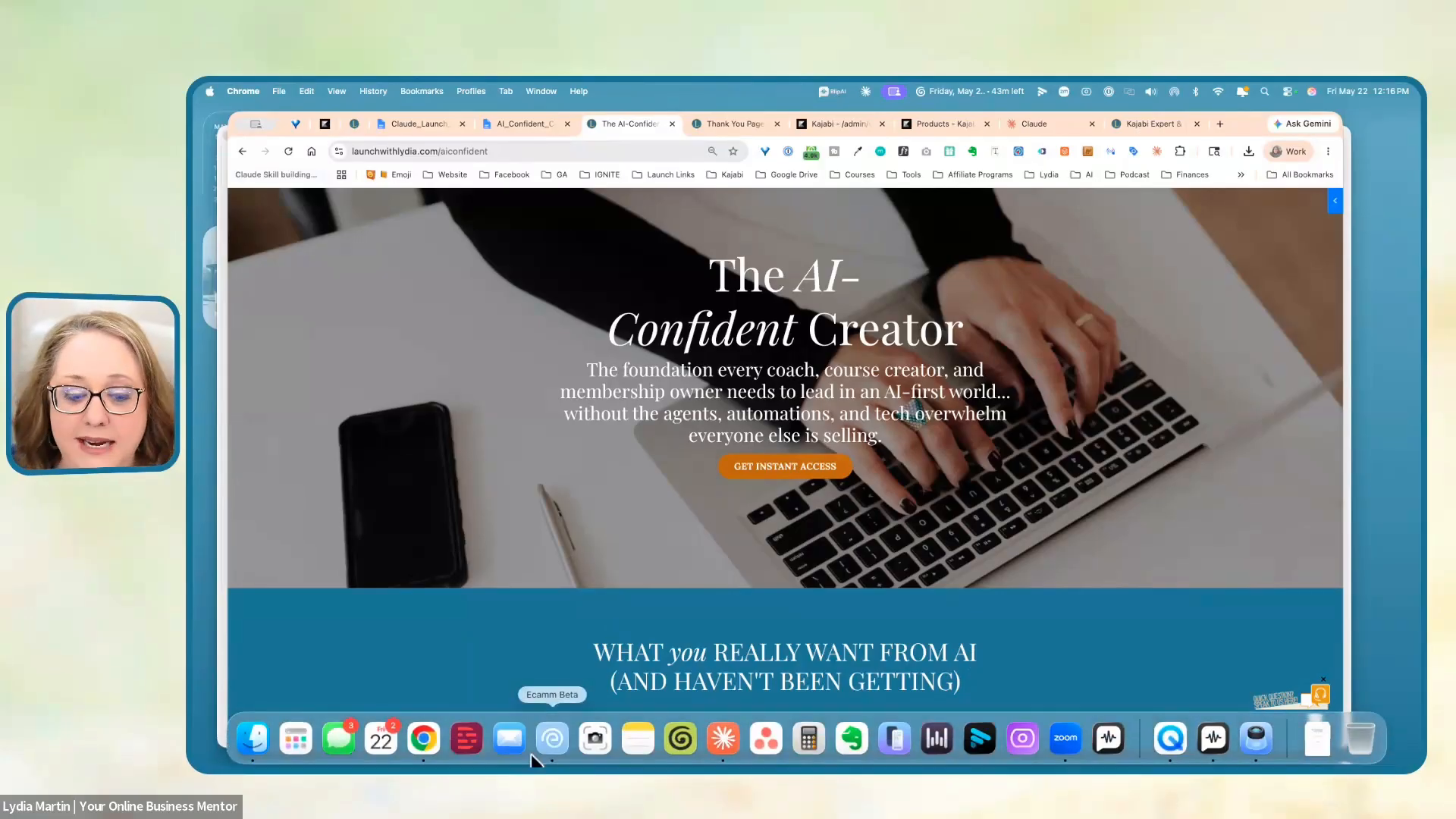
pyautogui.click(553, 738)
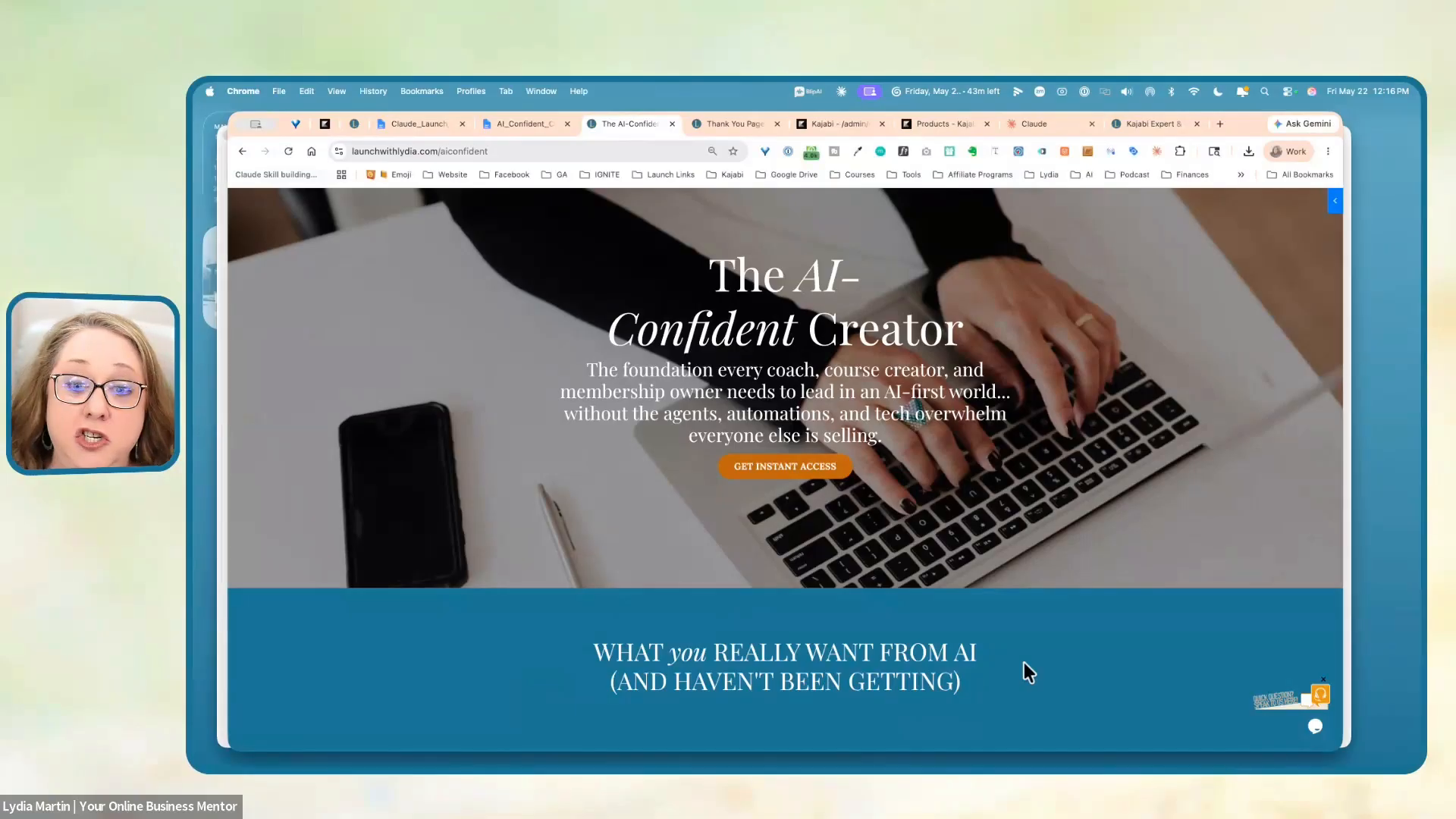
pyautogui.scroll(-6, 1109, 661)
pyautogui.scroll(-5, 1109, 663)
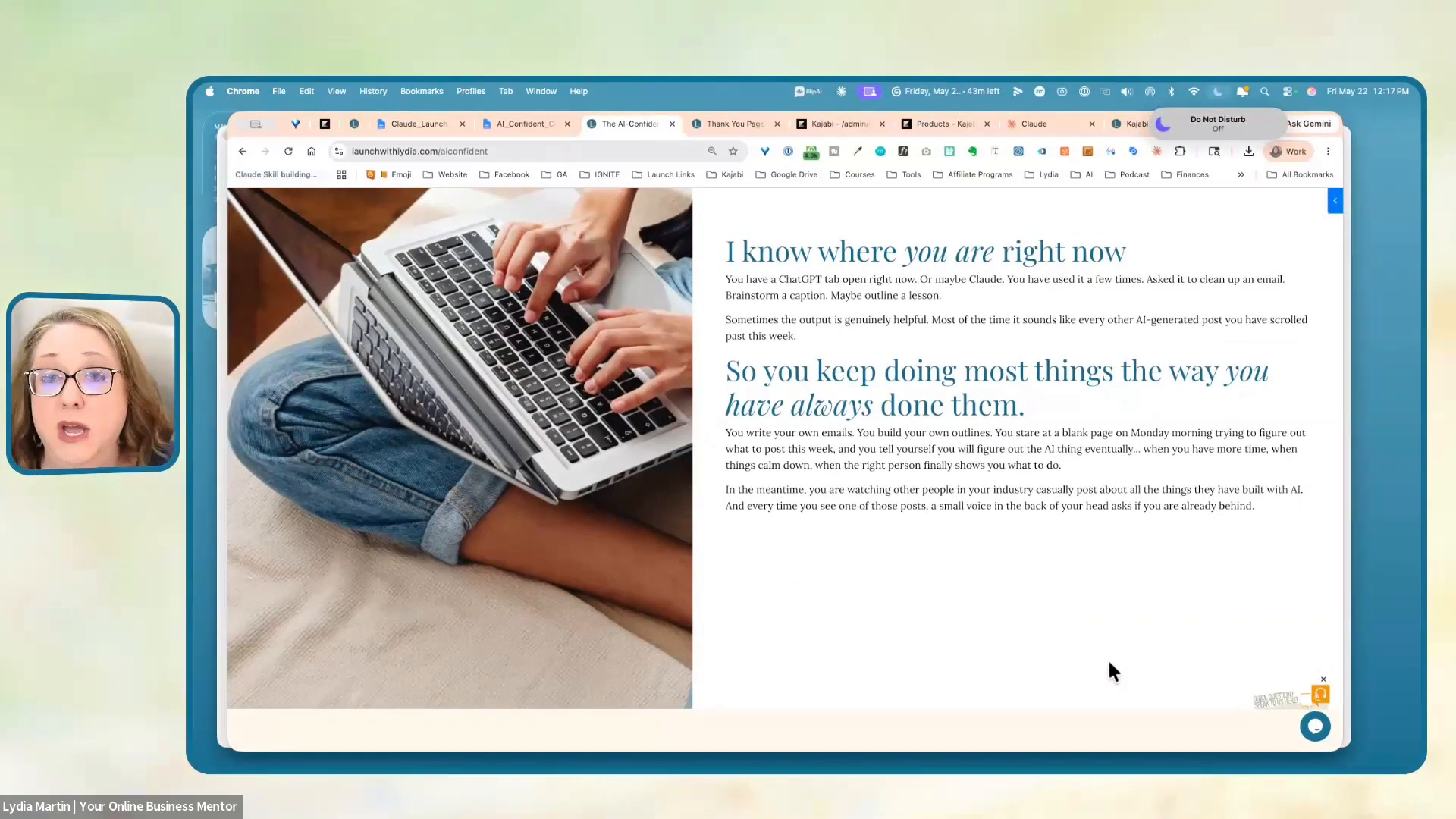
pyautogui.scroll(-8, 1109, 663)
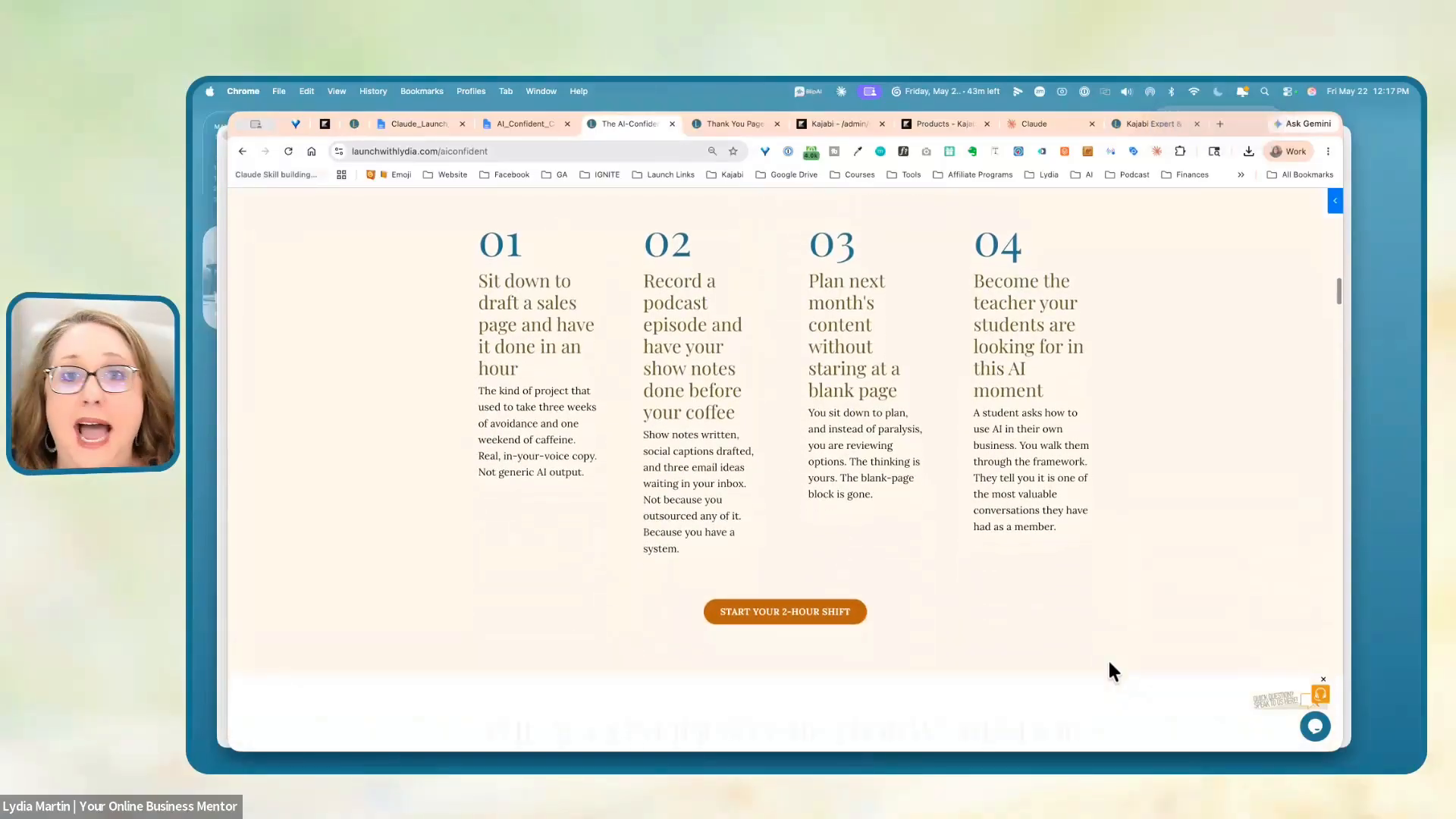
pyautogui.scroll(-5, 1109, 667)
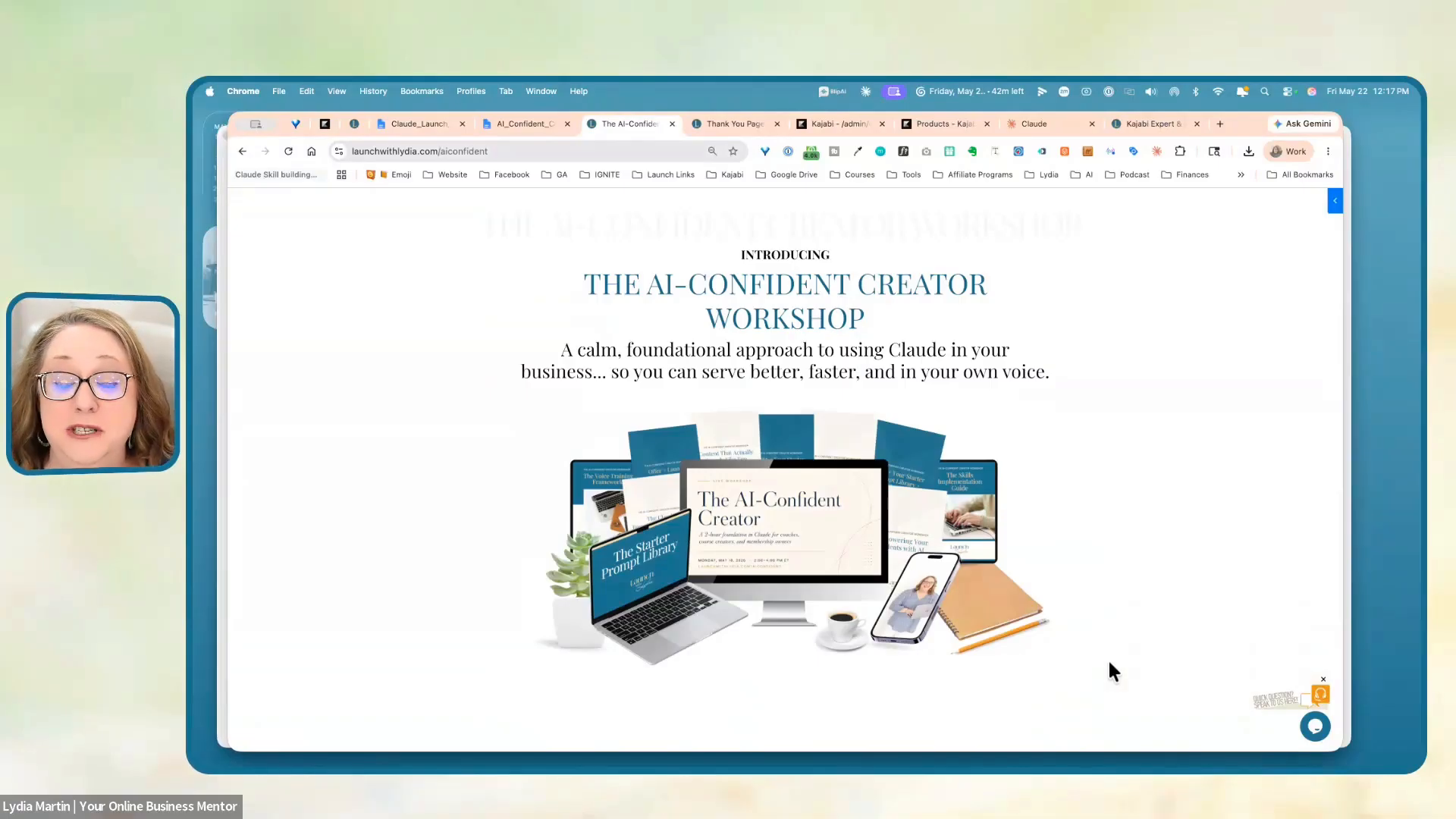
pyautogui.scroll(15, 1107, 658)
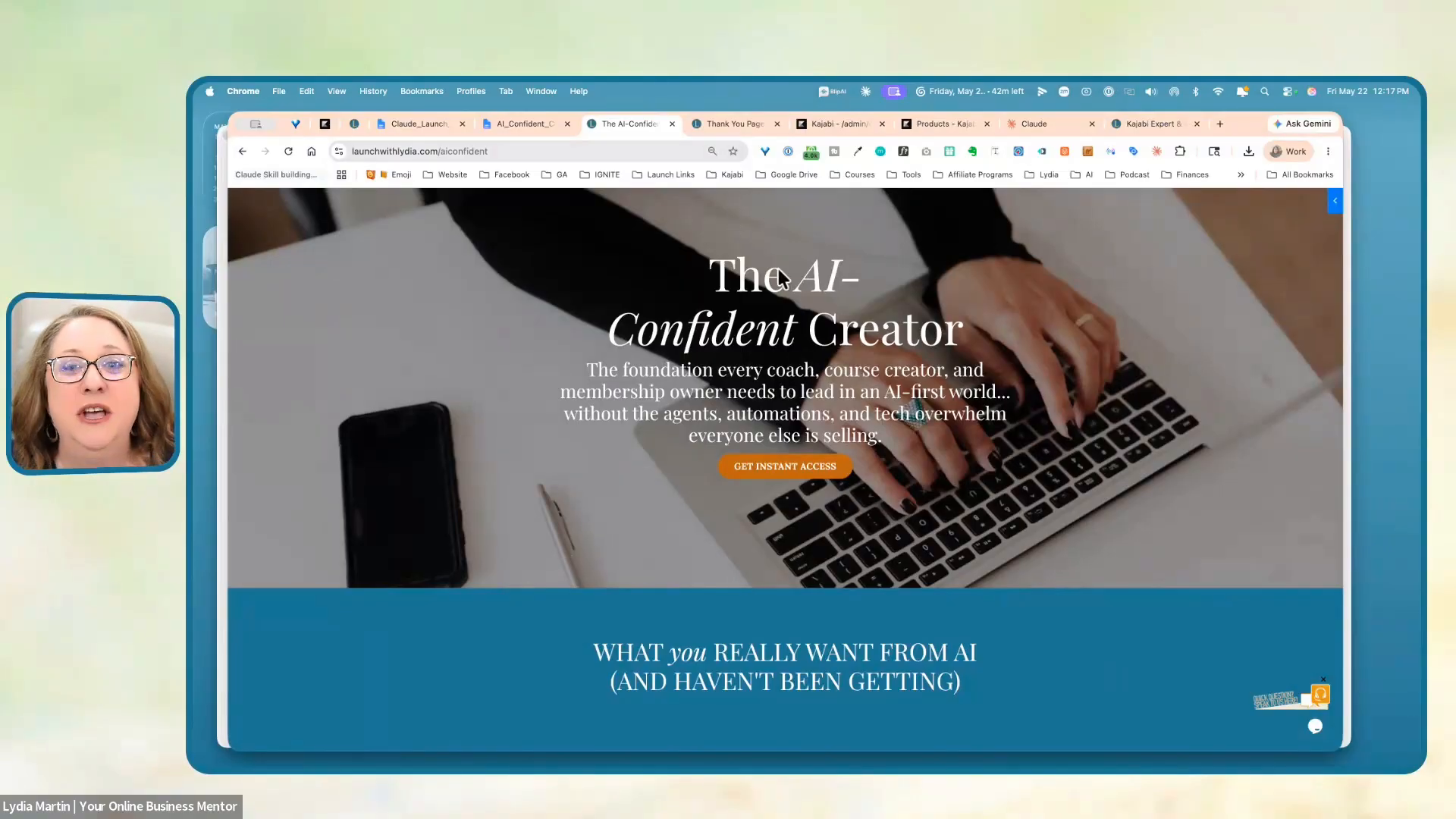
# - View the workshop's thank-you page and return to the Kajabi landing pages list
pyautogui.click(731, 125)
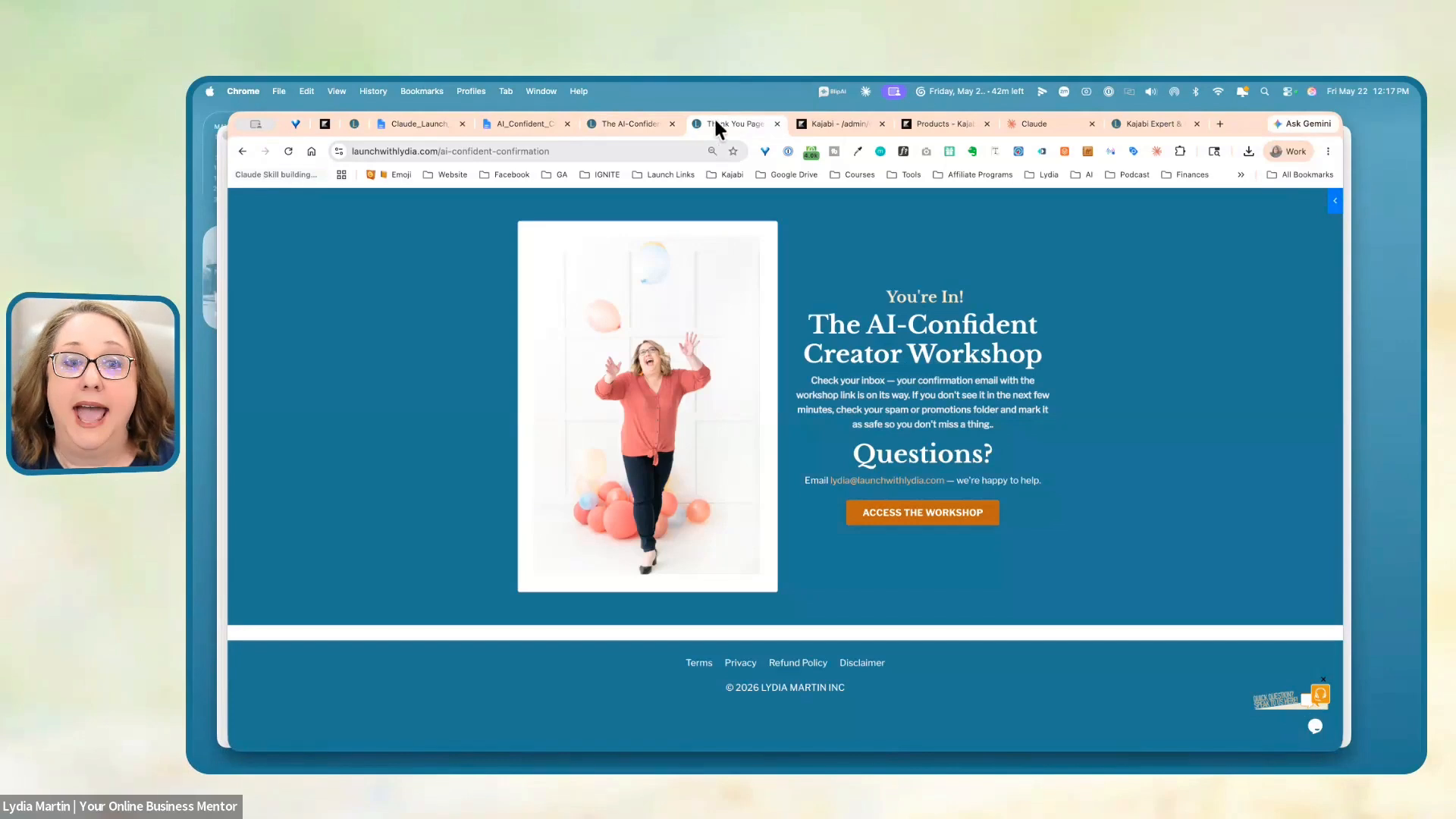
pyautogui.click(288, 151)
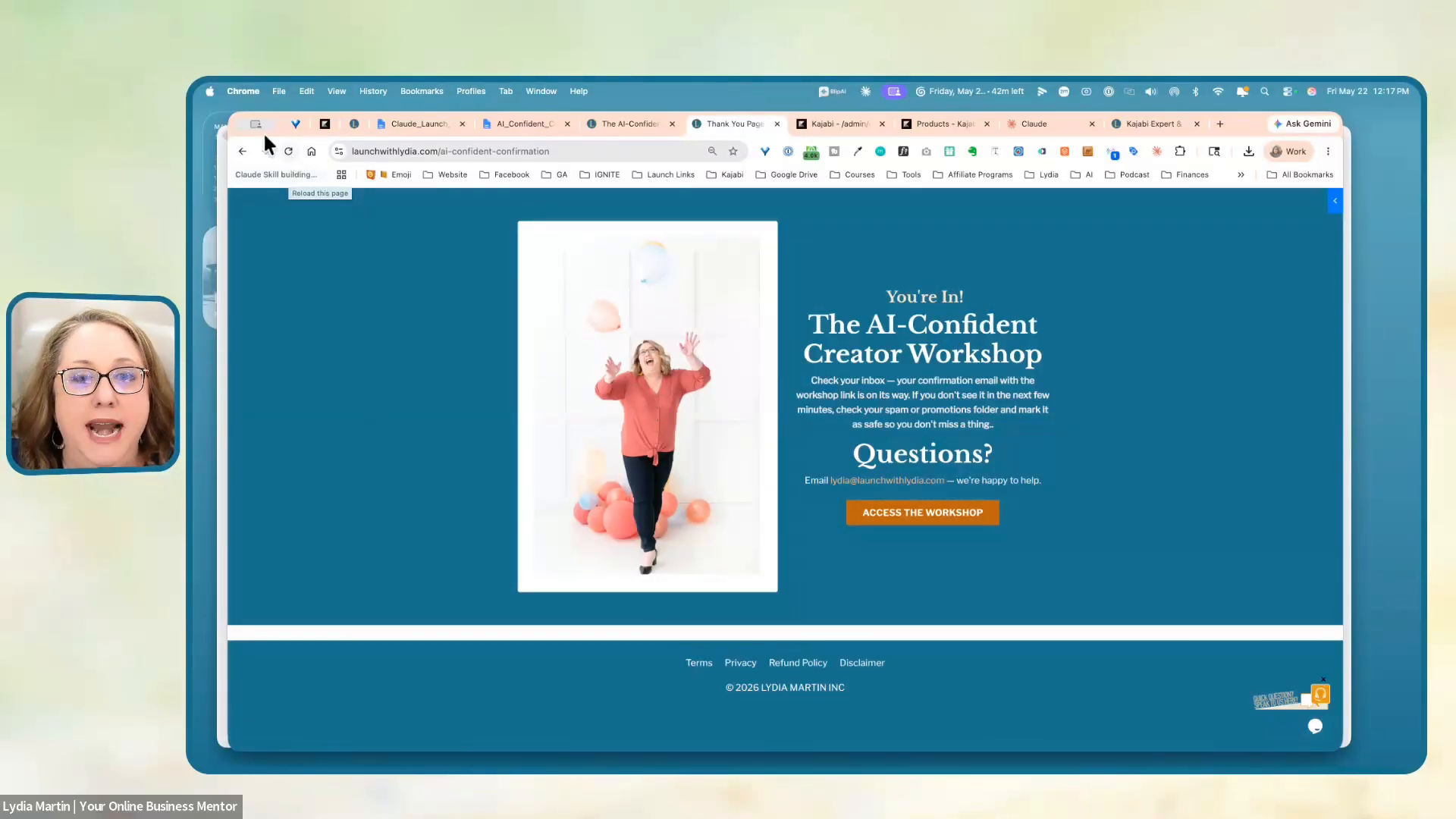
pyautogui.click(240, 151)
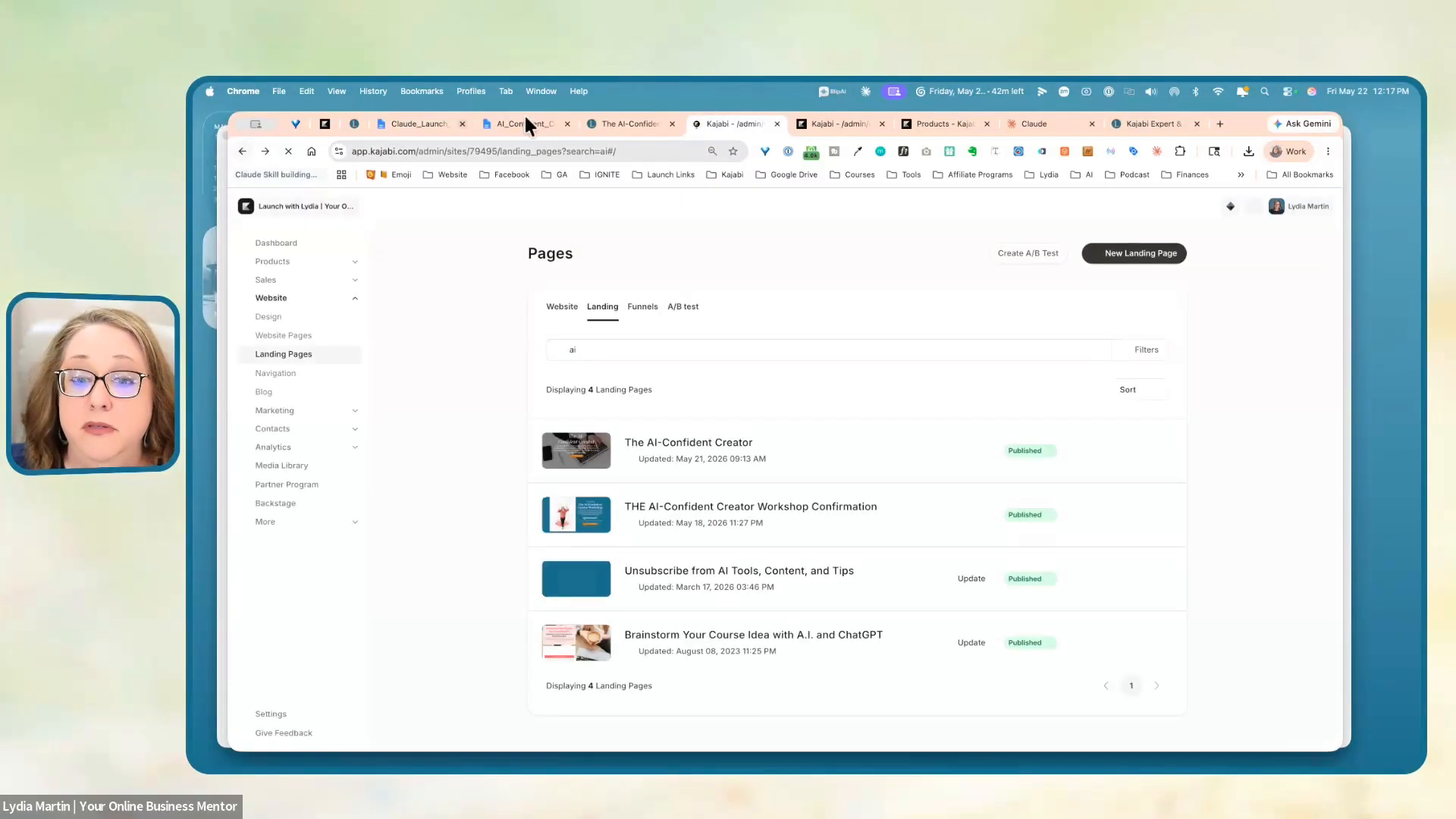
# - Open the workshop's checkout page from the sales page's instant access offer and look over its contents
pyautogui.click(619, 123)
pyautogui.click(760, 474)
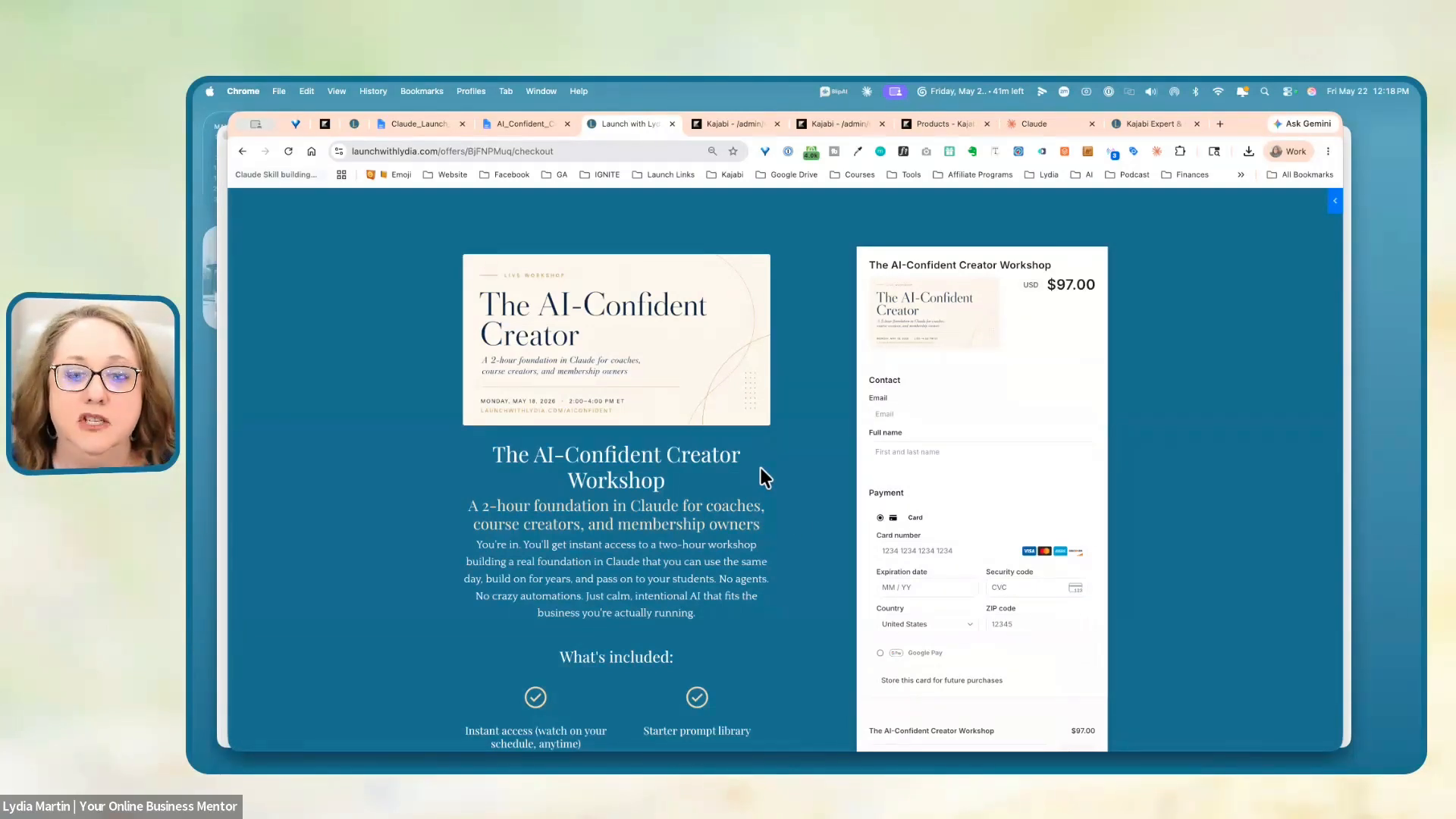
pyautogui.scroll(-5, 796, 515)
pyautogui.scroll(5, 796, 516)
pyautogui.scroll(-1, 796, 515)
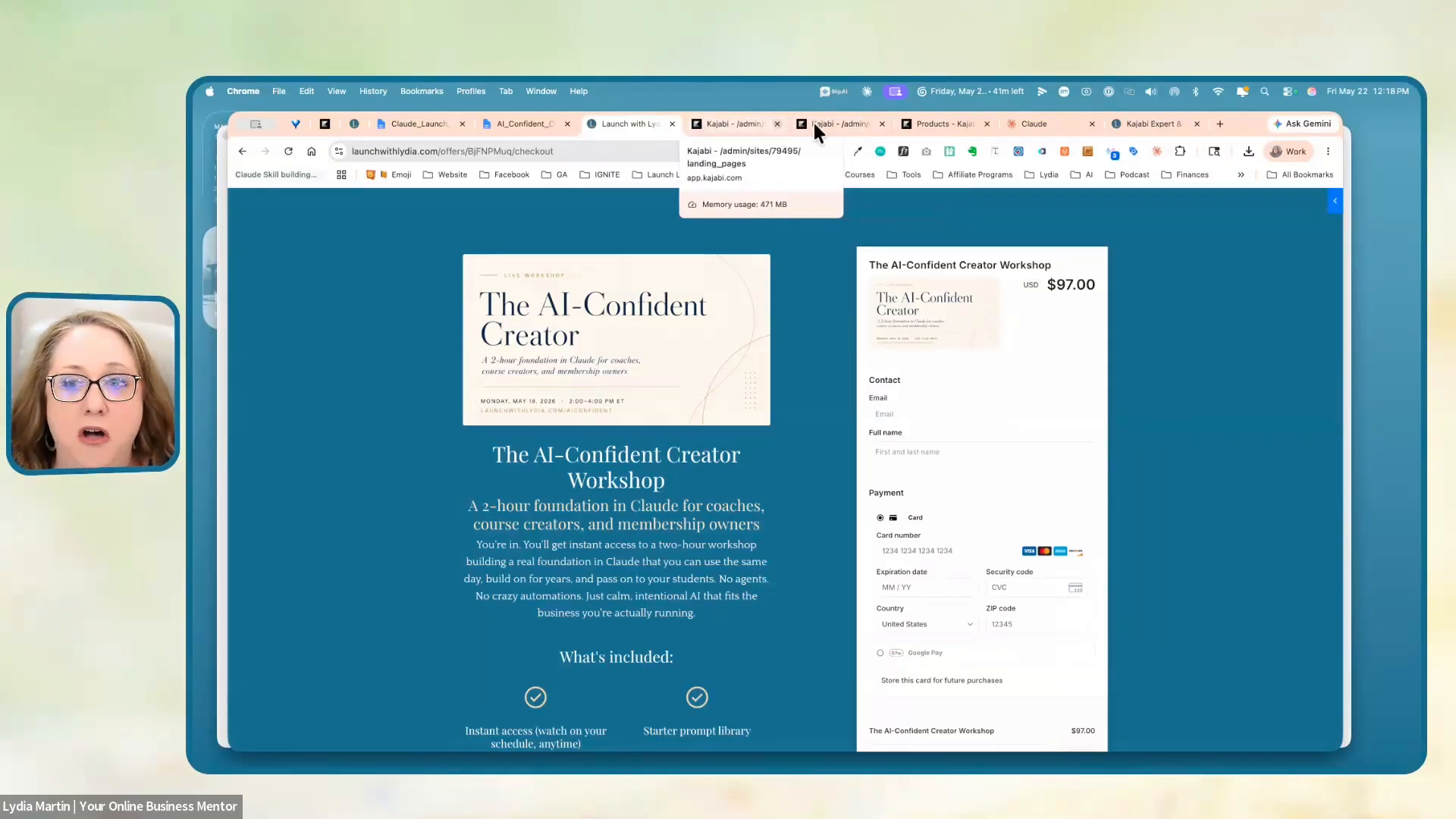
# - View the AI-Confident Creator Workshop's event actions and its registration email in Kajabi
pyautogui.click(838, 124)
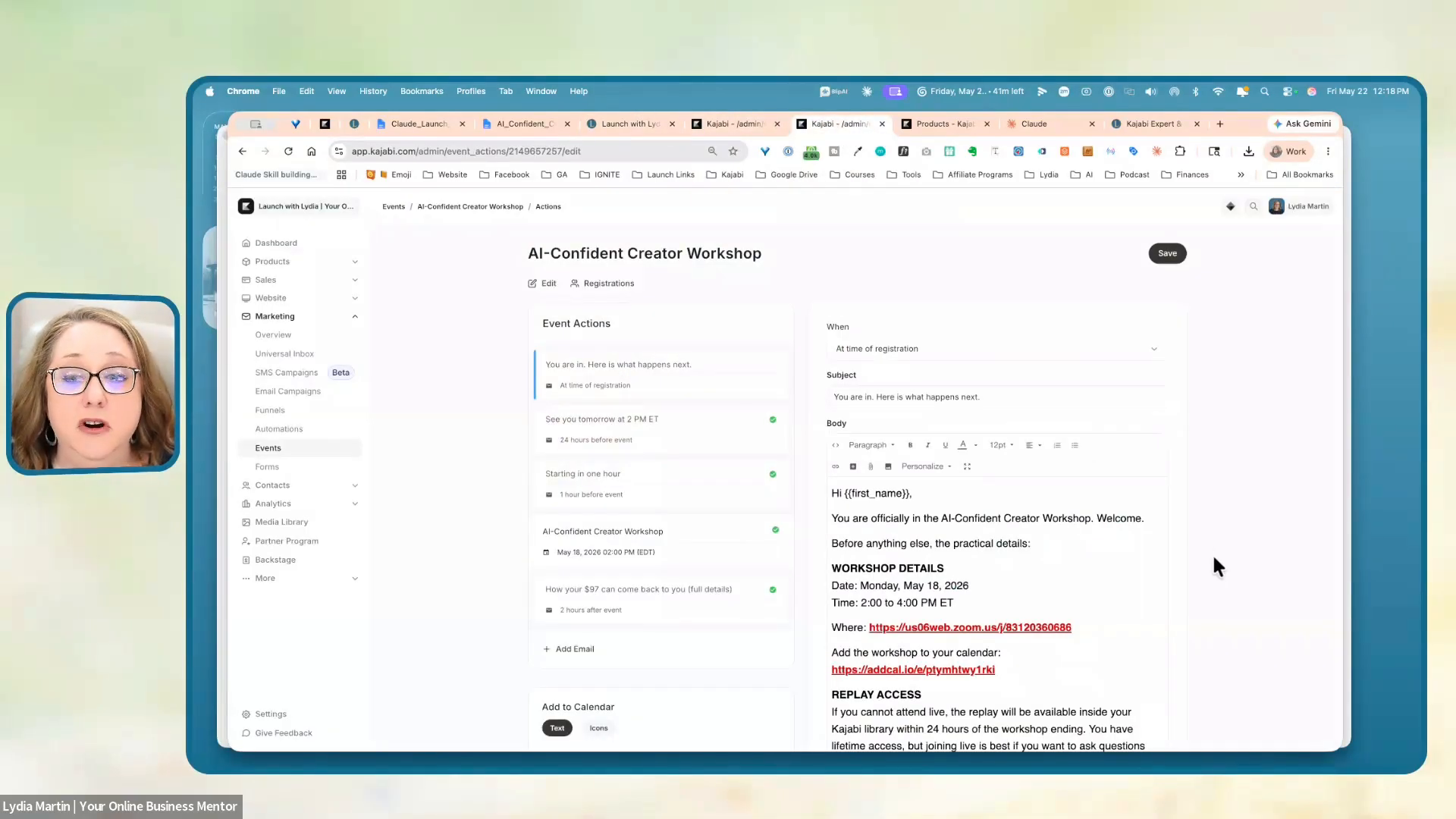
pyautogui.scroll(-2, 1278, 615)
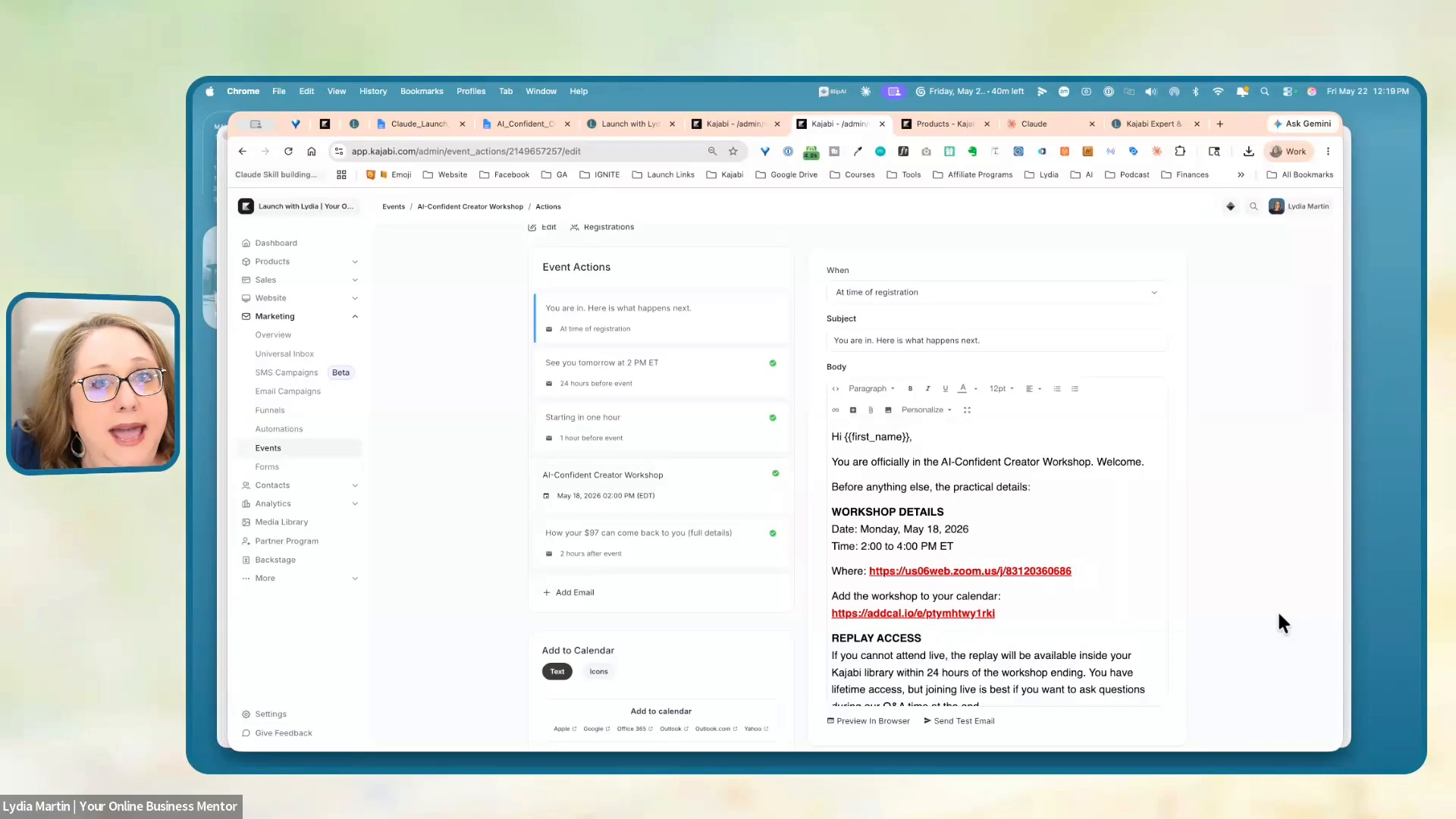
# - Look over the AI-Confident Creator Workshop's event actions, calendar options and the settings of its registration email
pyautogui.scroll(2, 1281, 622)
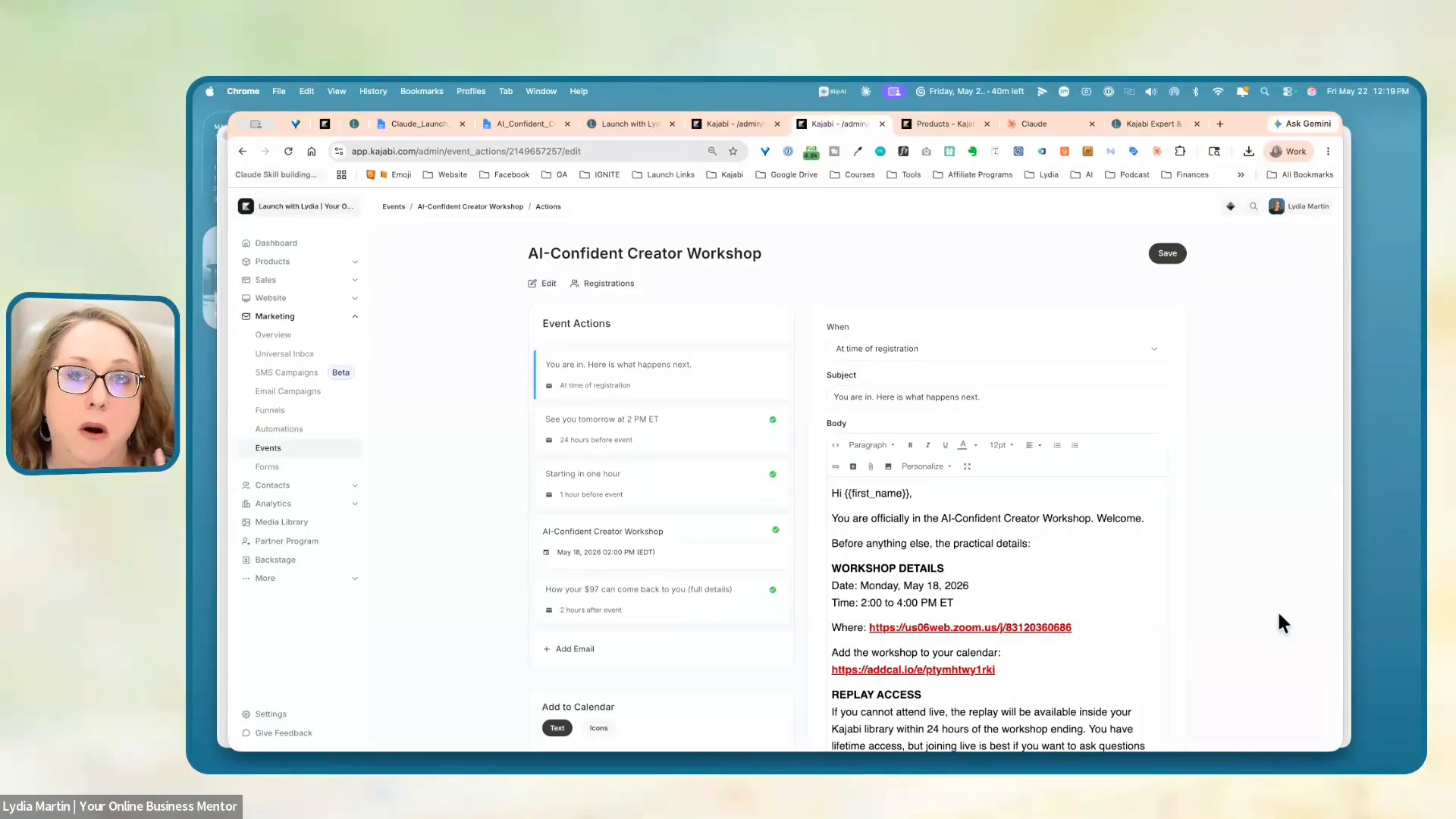
pyautogui.scroll(-1, 1250, 478)
pyautogui.scroll(-4, 1259, 519)
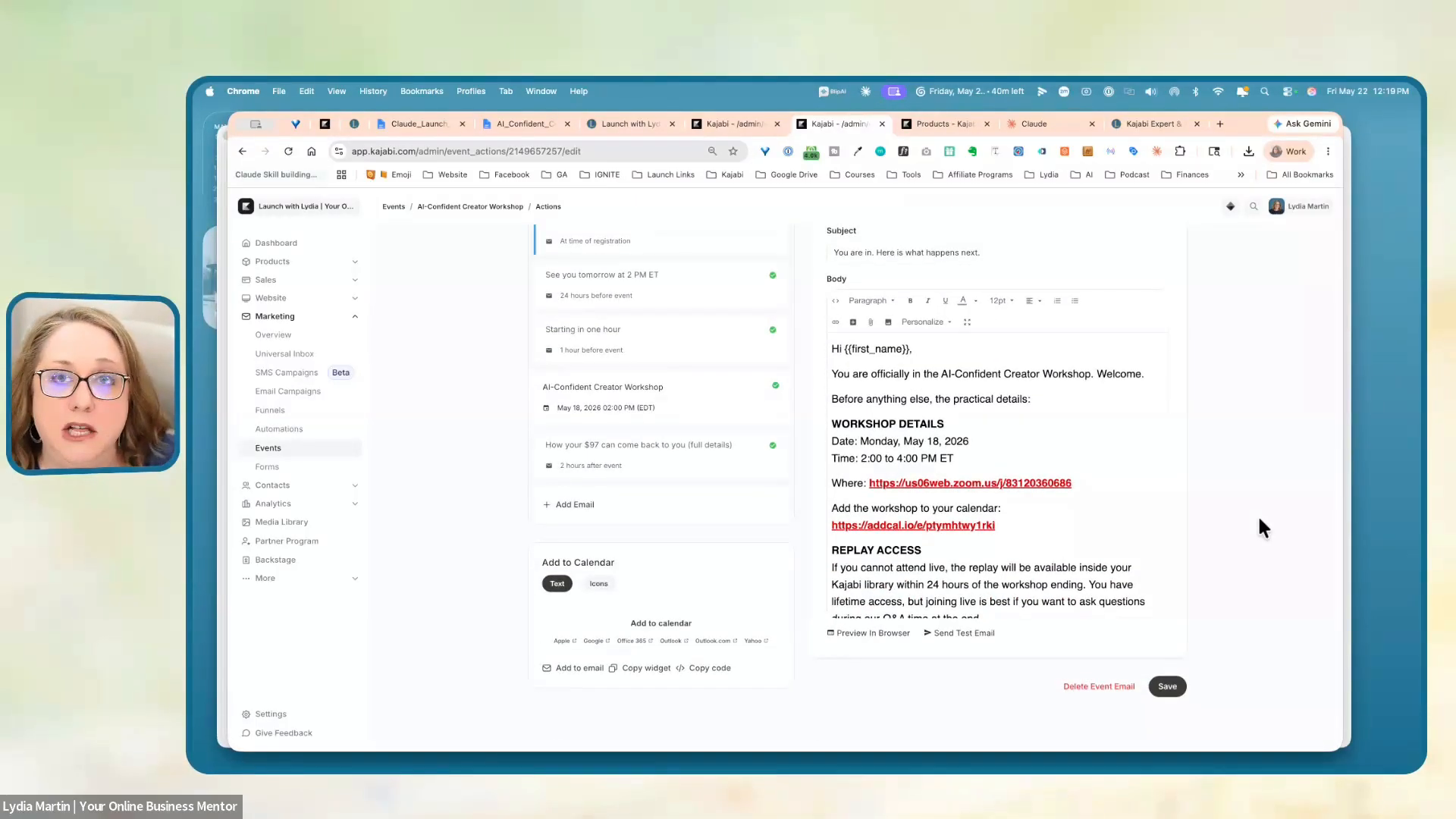
pyautogui.scroll(5, 1100, 493)
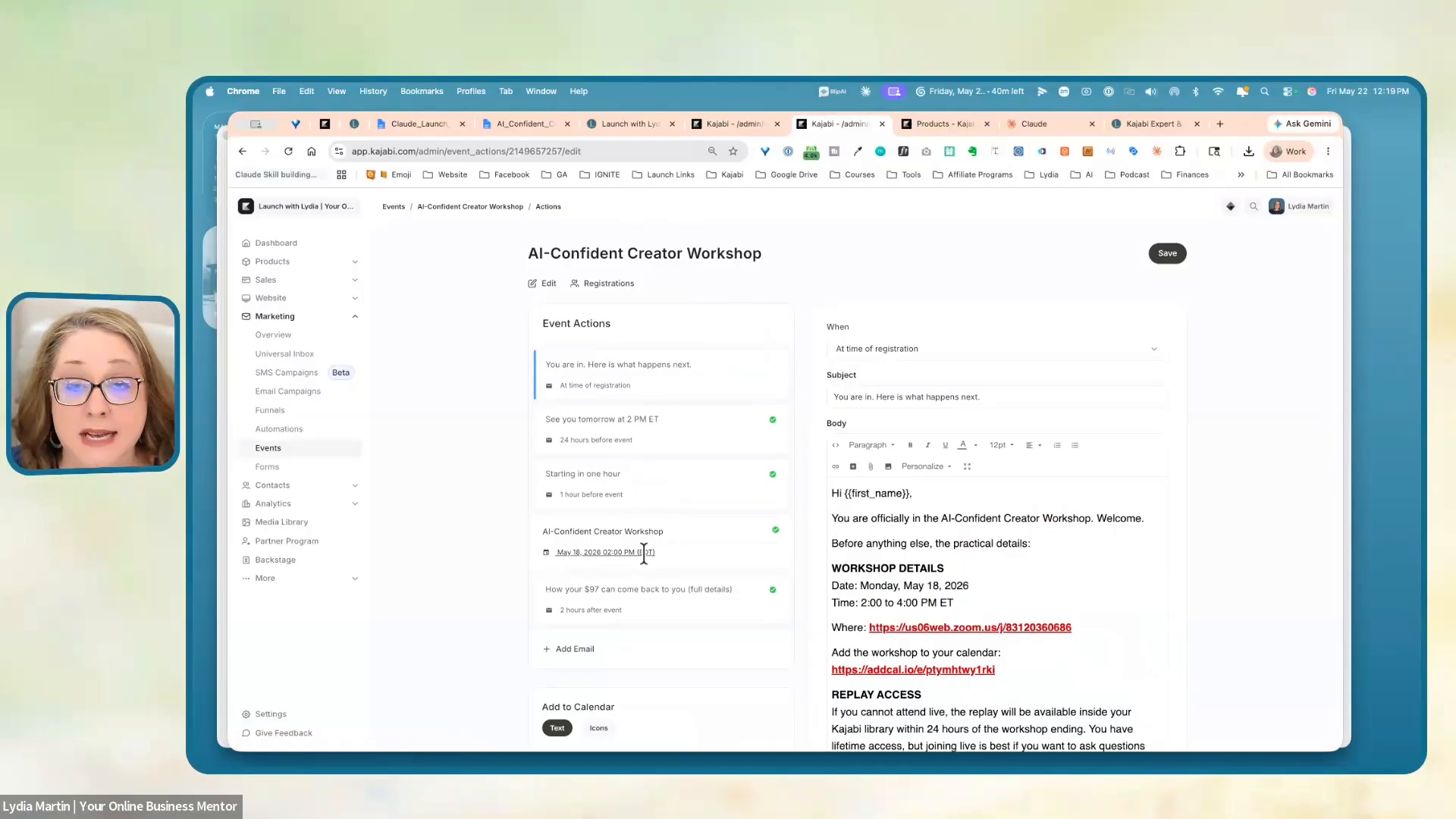
pyautogui.scroll(-3, 622, 474)
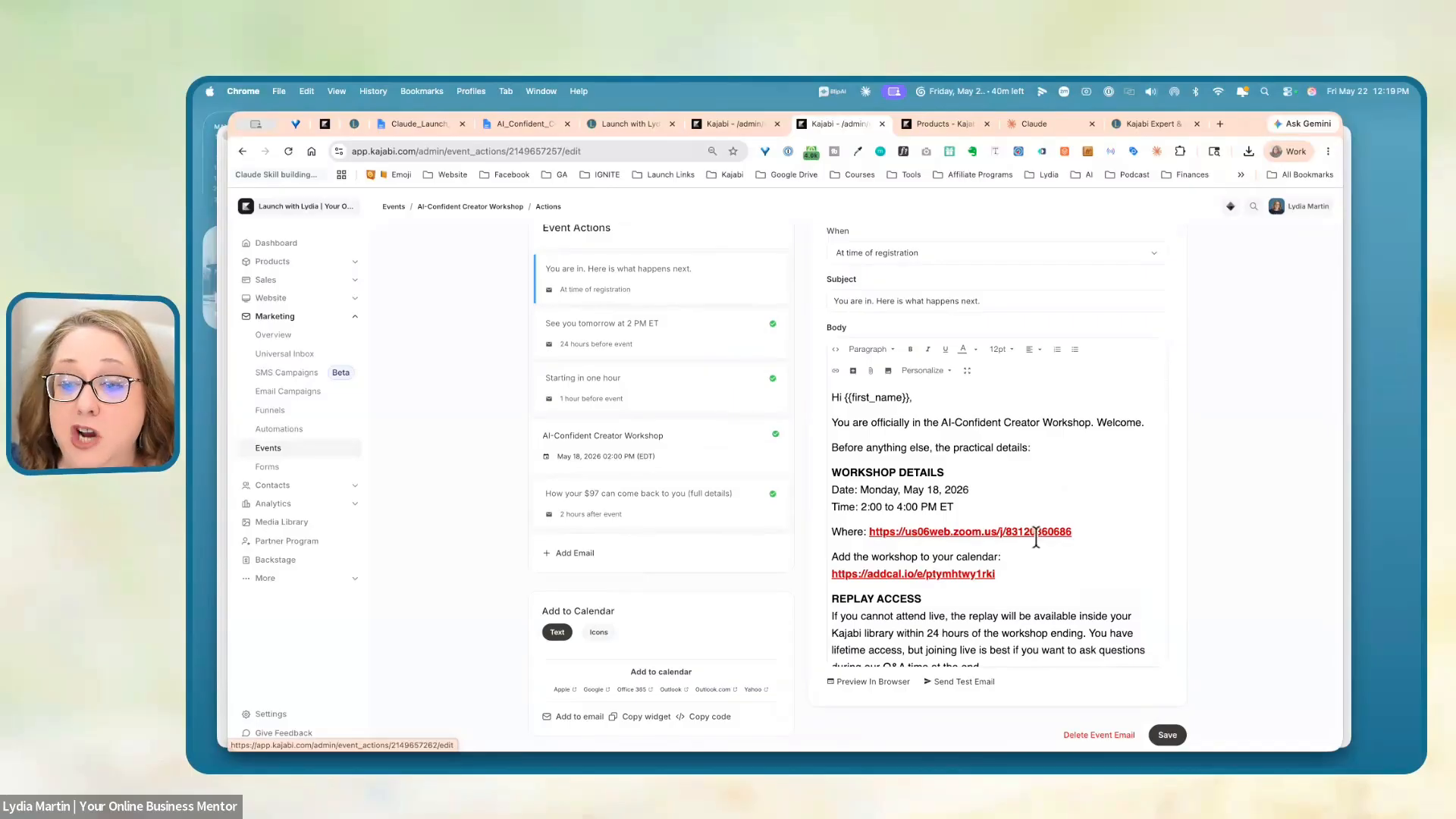
pyautogui.scroll(3, 1001, 455)
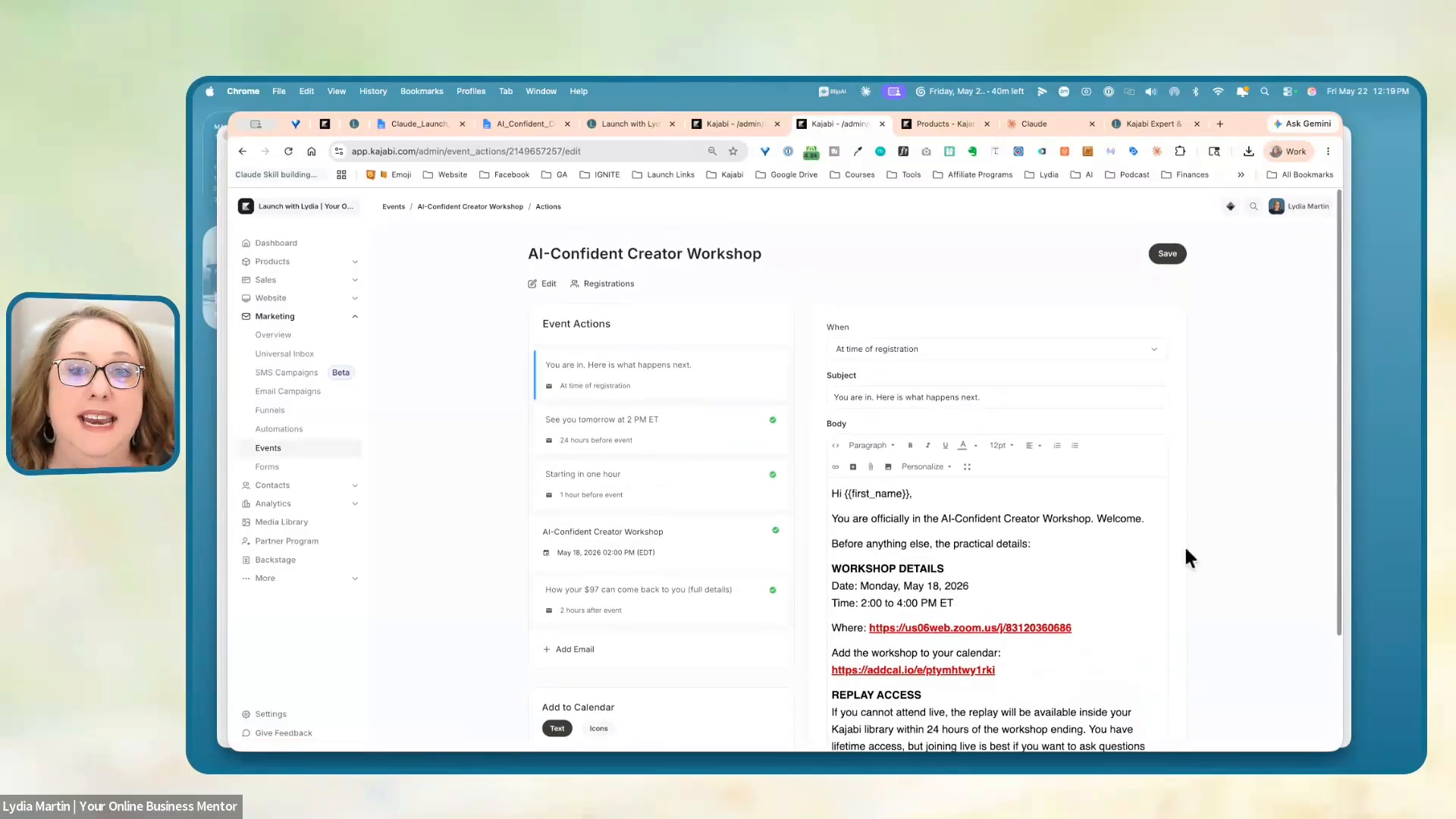
# - Read the registration email's body, covering the workshop details, replay access, what to bring and what attendees walk away with
pyautogui.scroll(-5, 1159, 604)
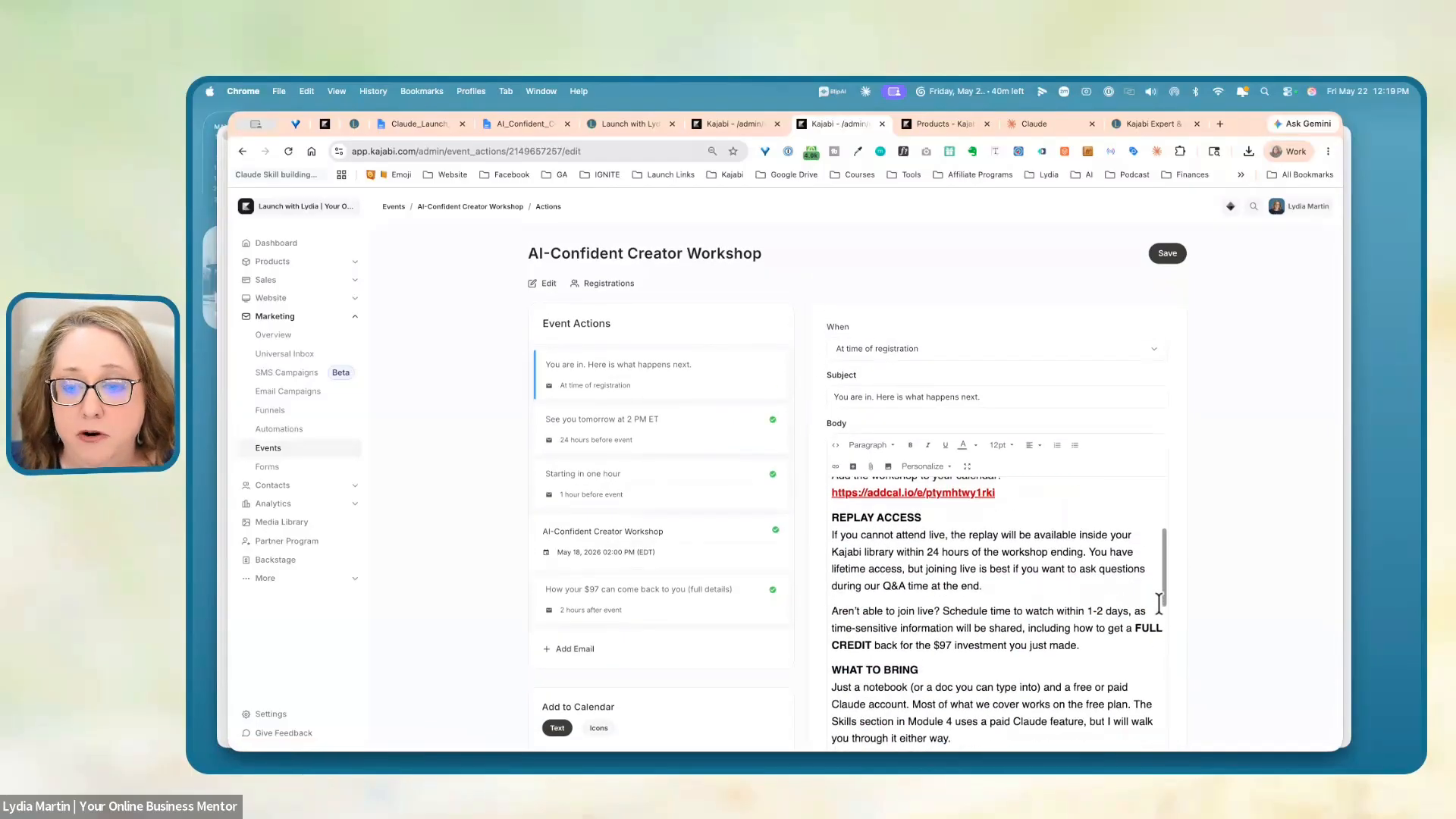
pyautogui.scroll(6, 1049, 615)
pyautogui.scroll(-5, 1139, 599)
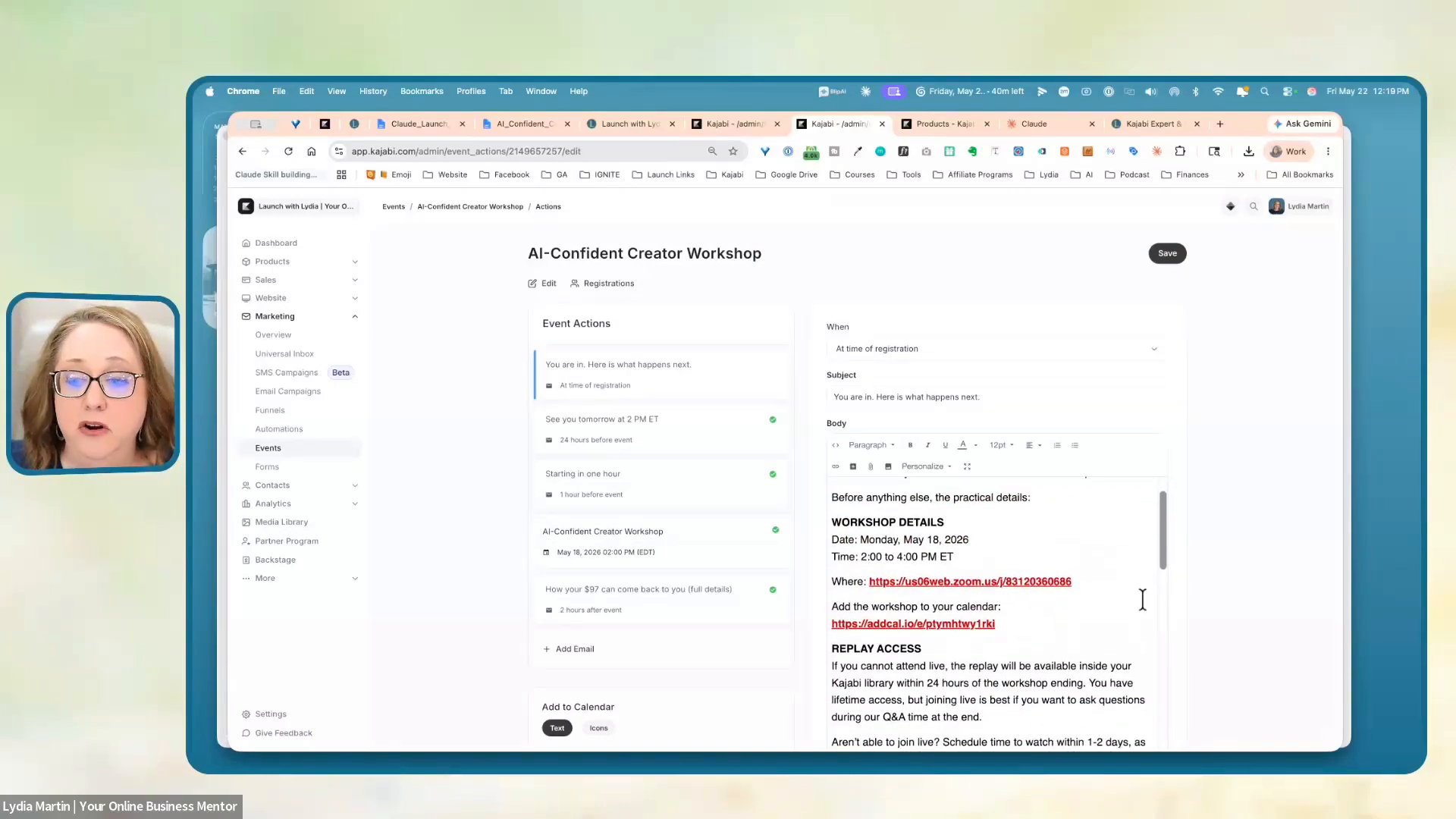
pyautogui.scroll(5, 1139, 603)
pyautogui.scroll(-3, 1181, 603)
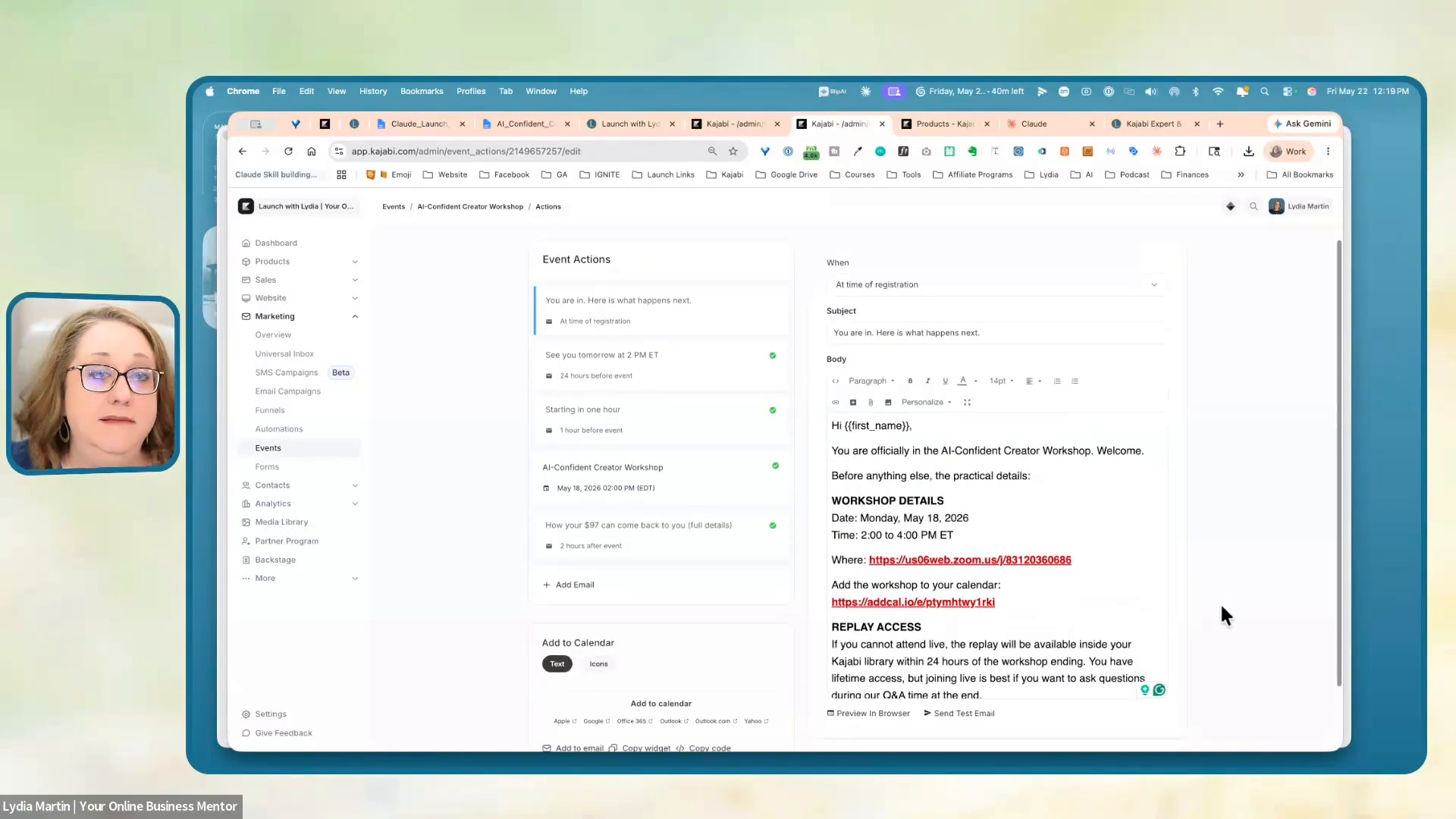
pyautogui.scroll(-10, 1085, 530)
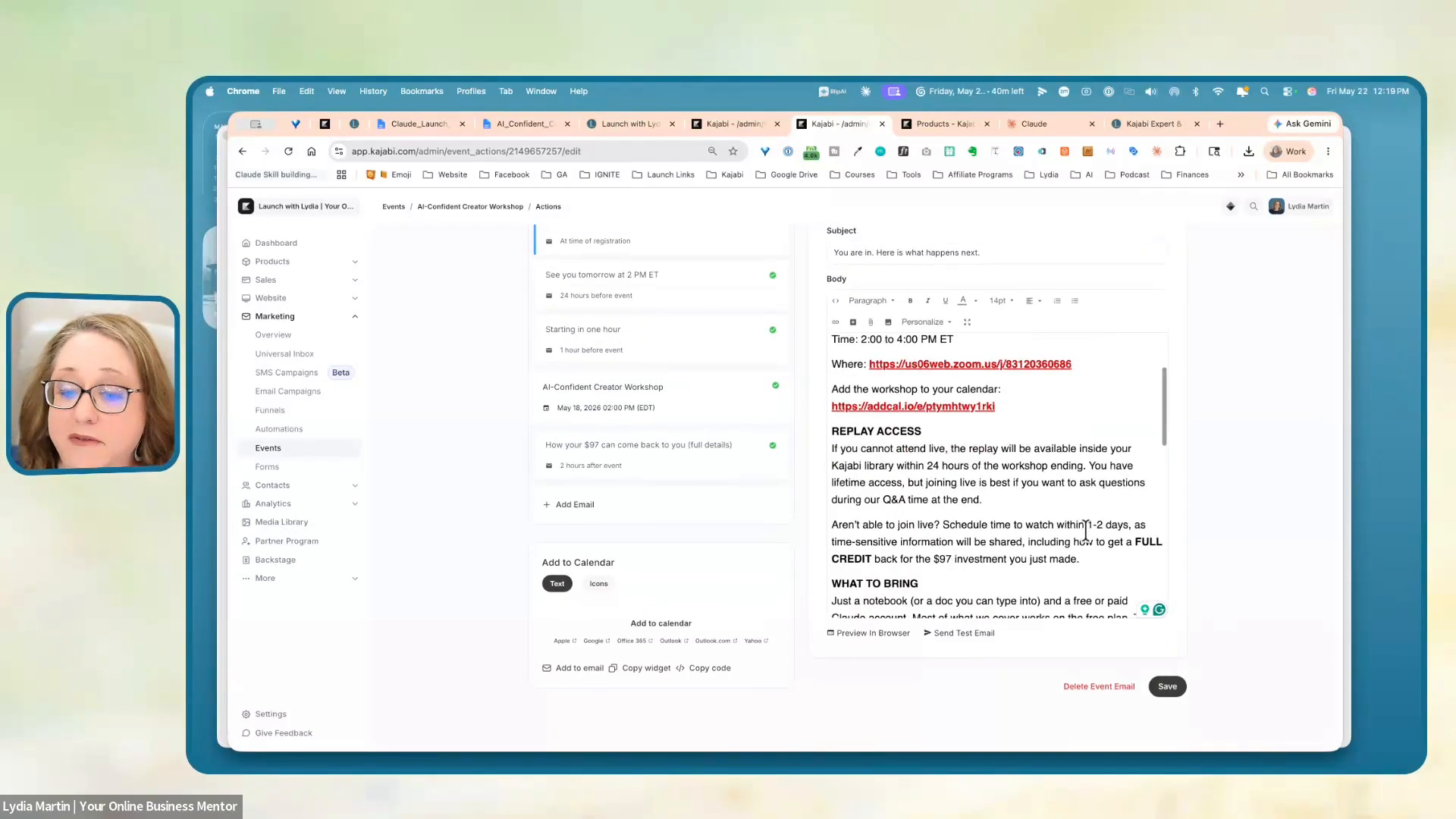
pyautogui.scroll(-5, 1085, 530)
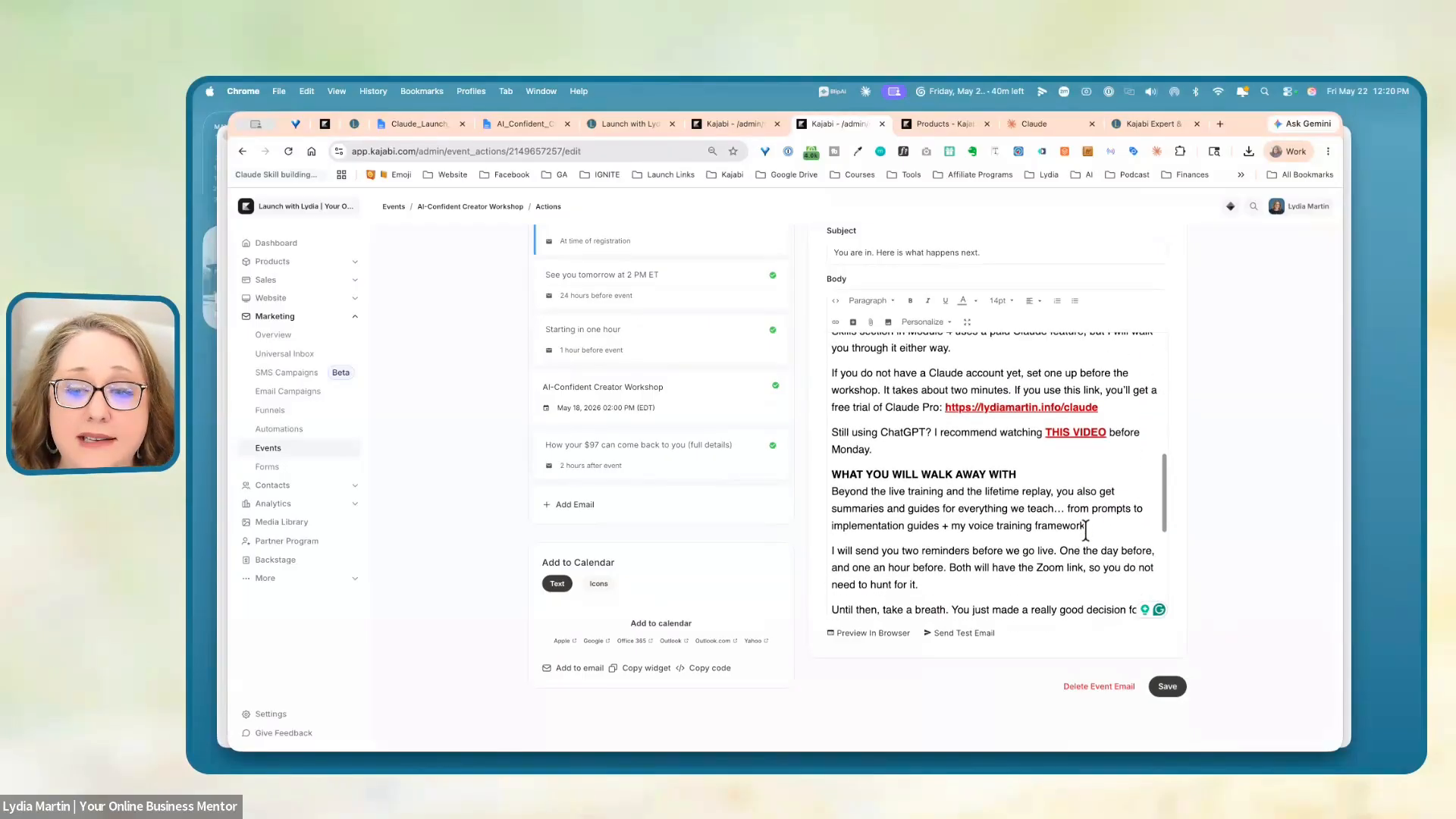
pyautogui.scroll(15, 1086, 530)
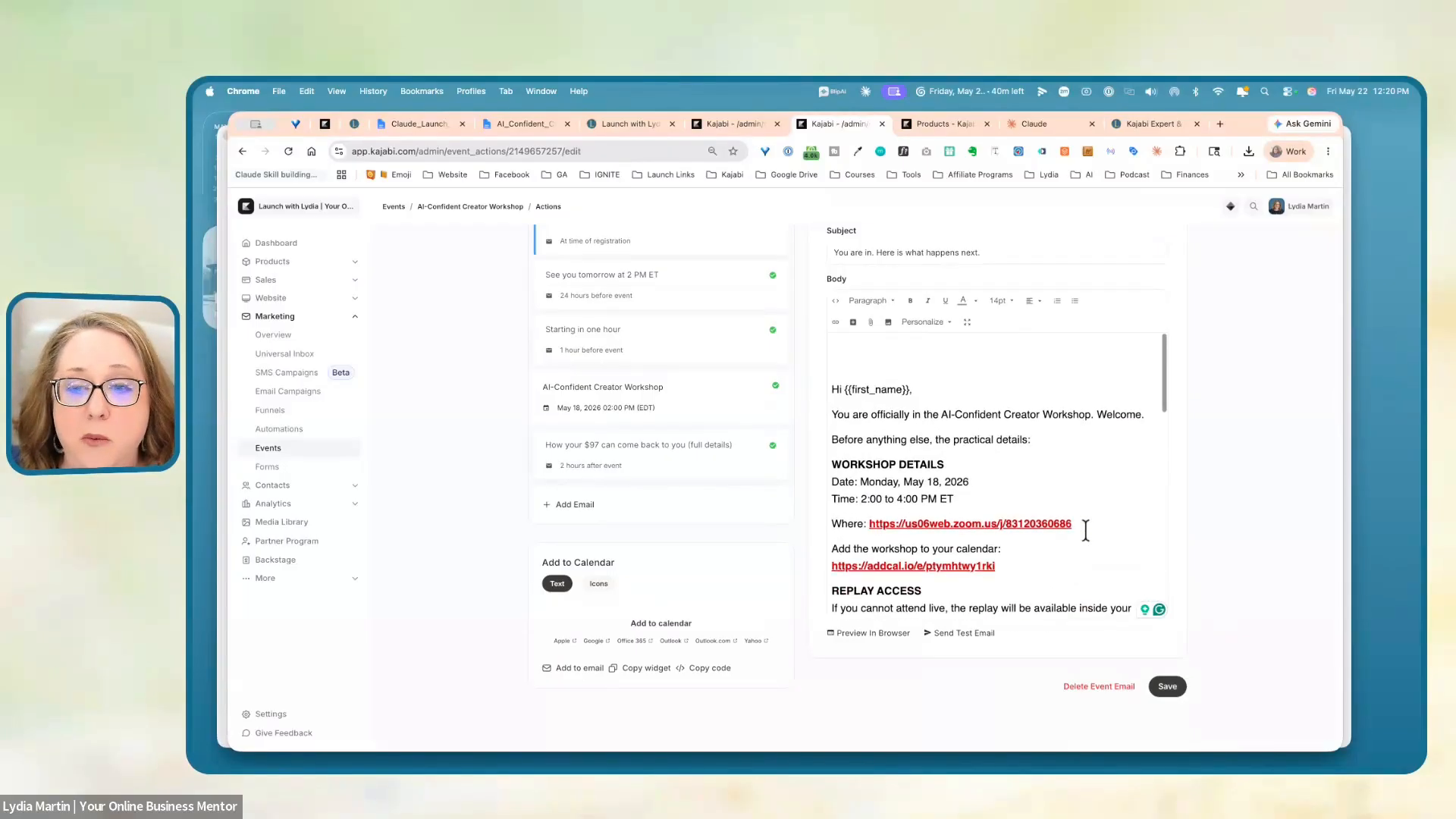
# - Open the 24-hour reminder email "See you tomorrow at 2 PM ET", leaving the registration email without saving, and read its body
pyautogui.click(611, 298)
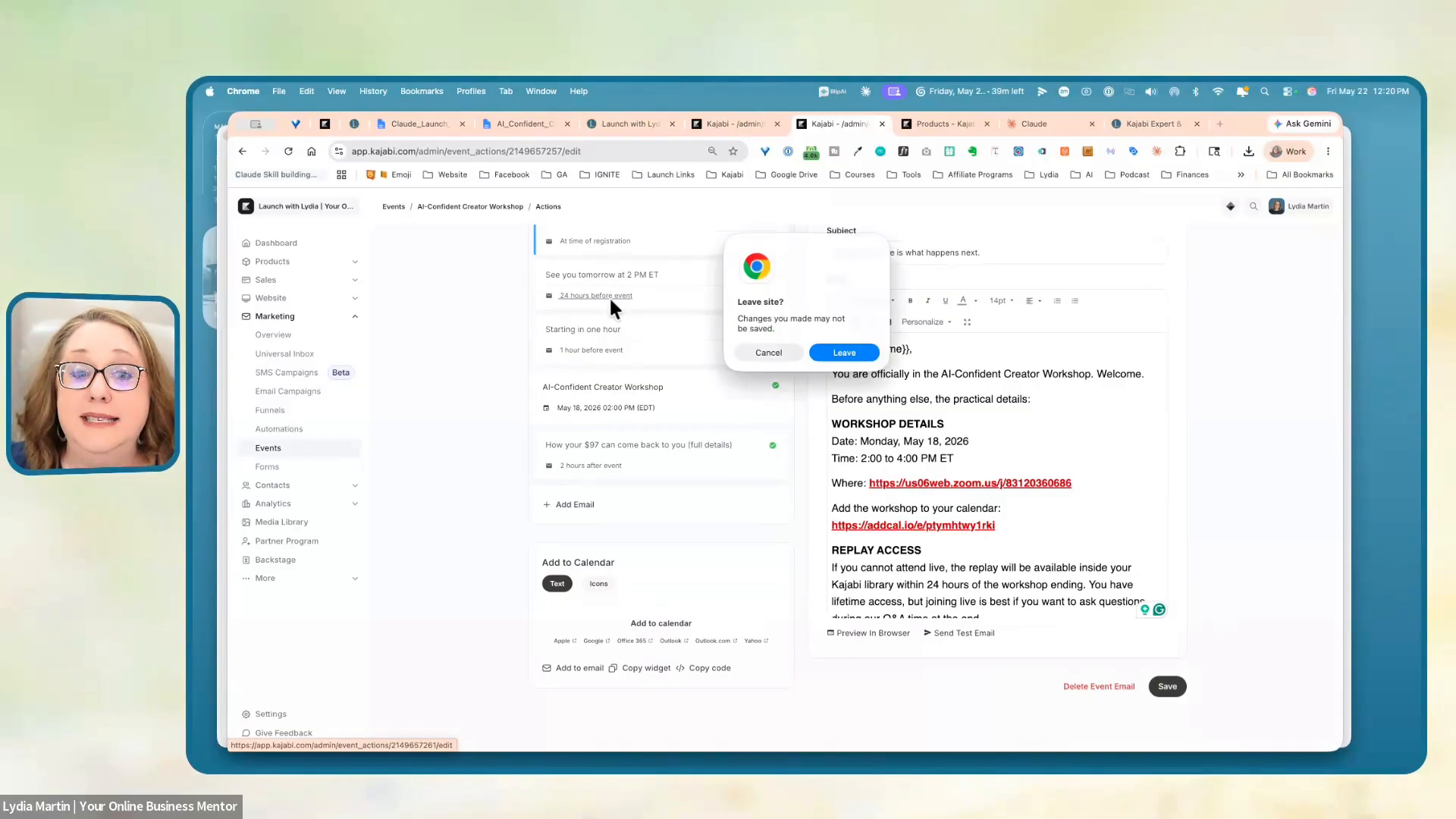
pyautogui.click(827, 353)
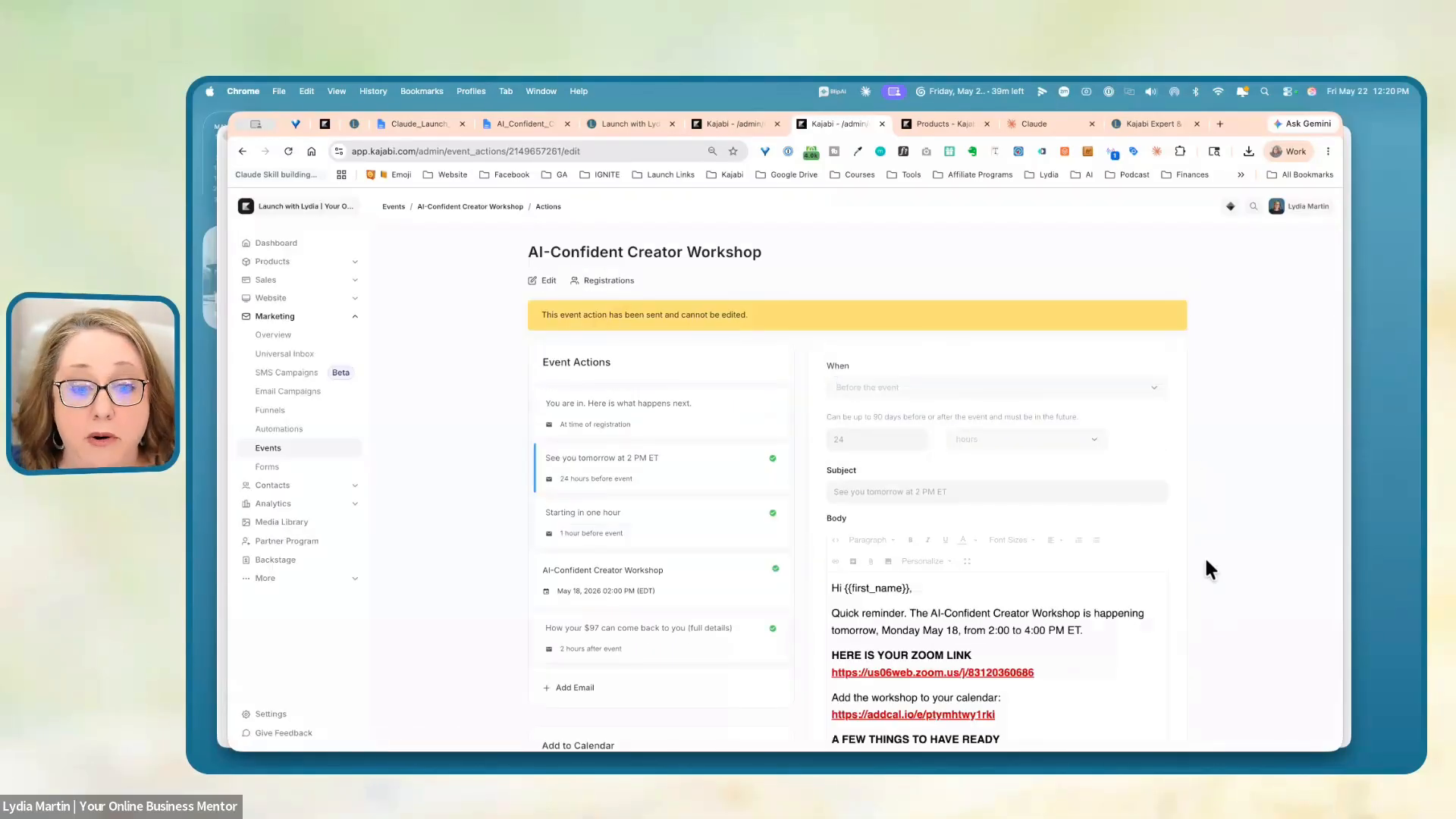
pyautogui.scroll(-3, 1206, 563)
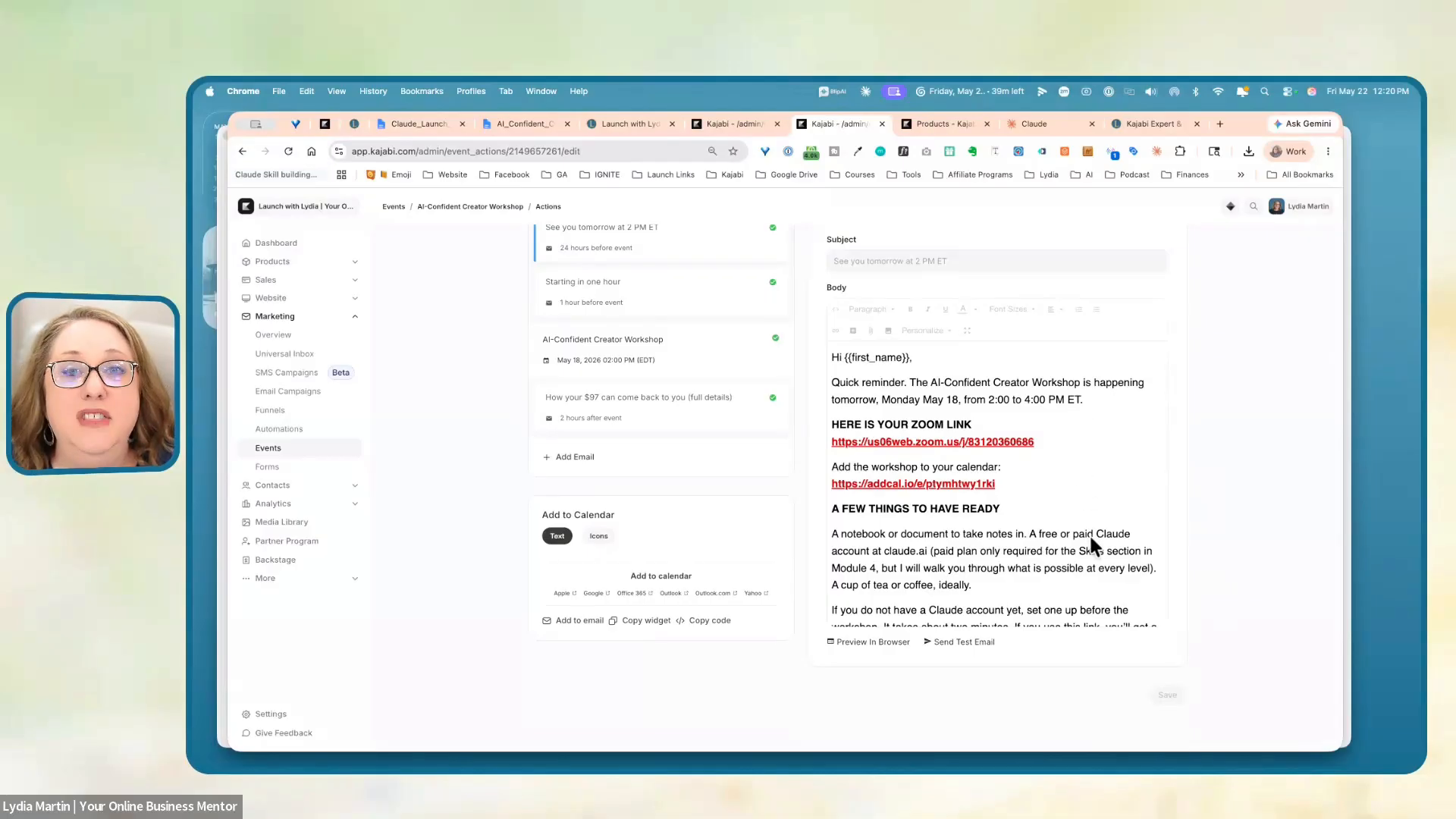
pyautogui.scroll(-5, 1090, 535)
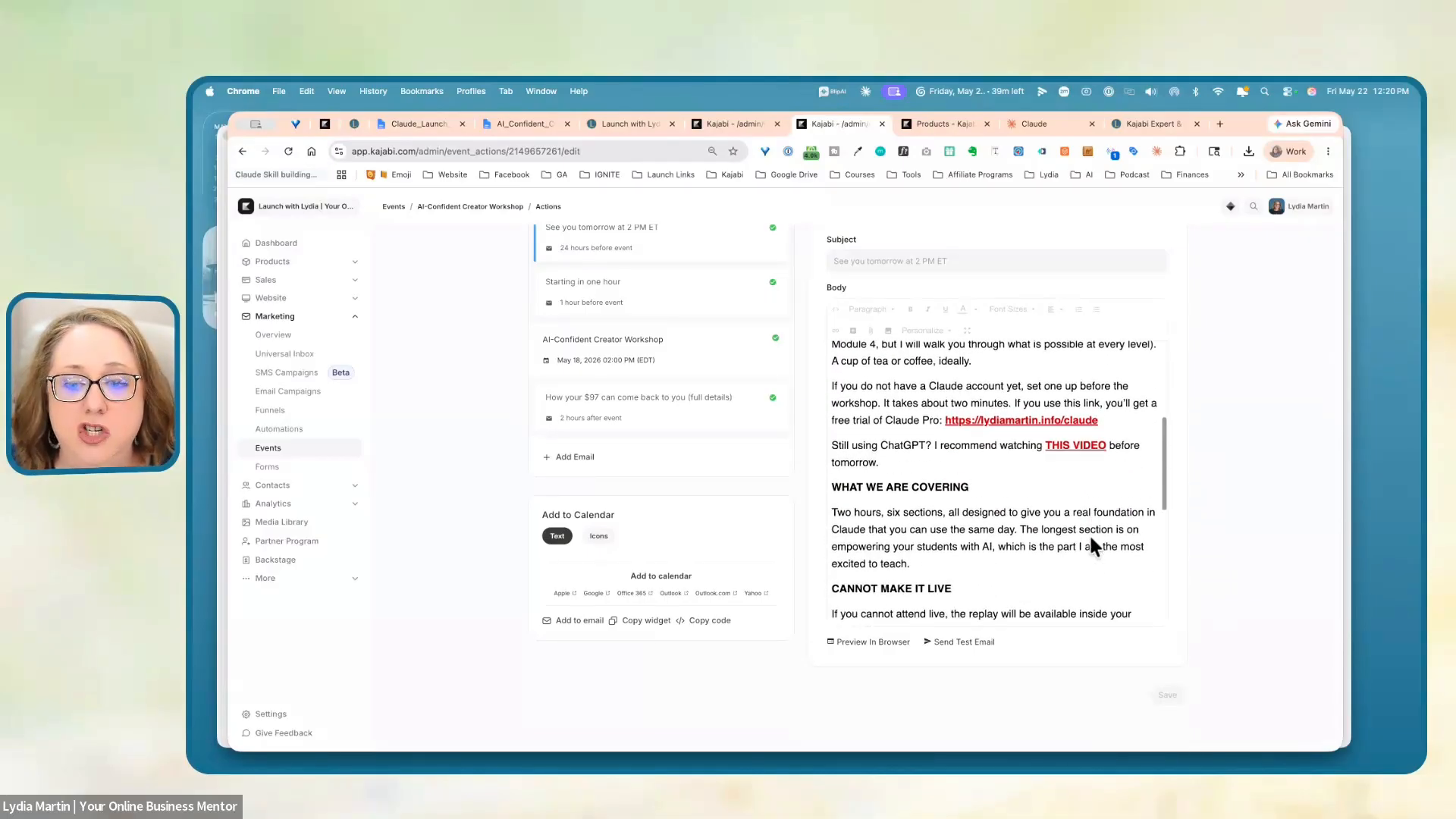
pyautogui.scroll(-2, 1089, 534)
pyautogui.scroll(3, 1089, 531)
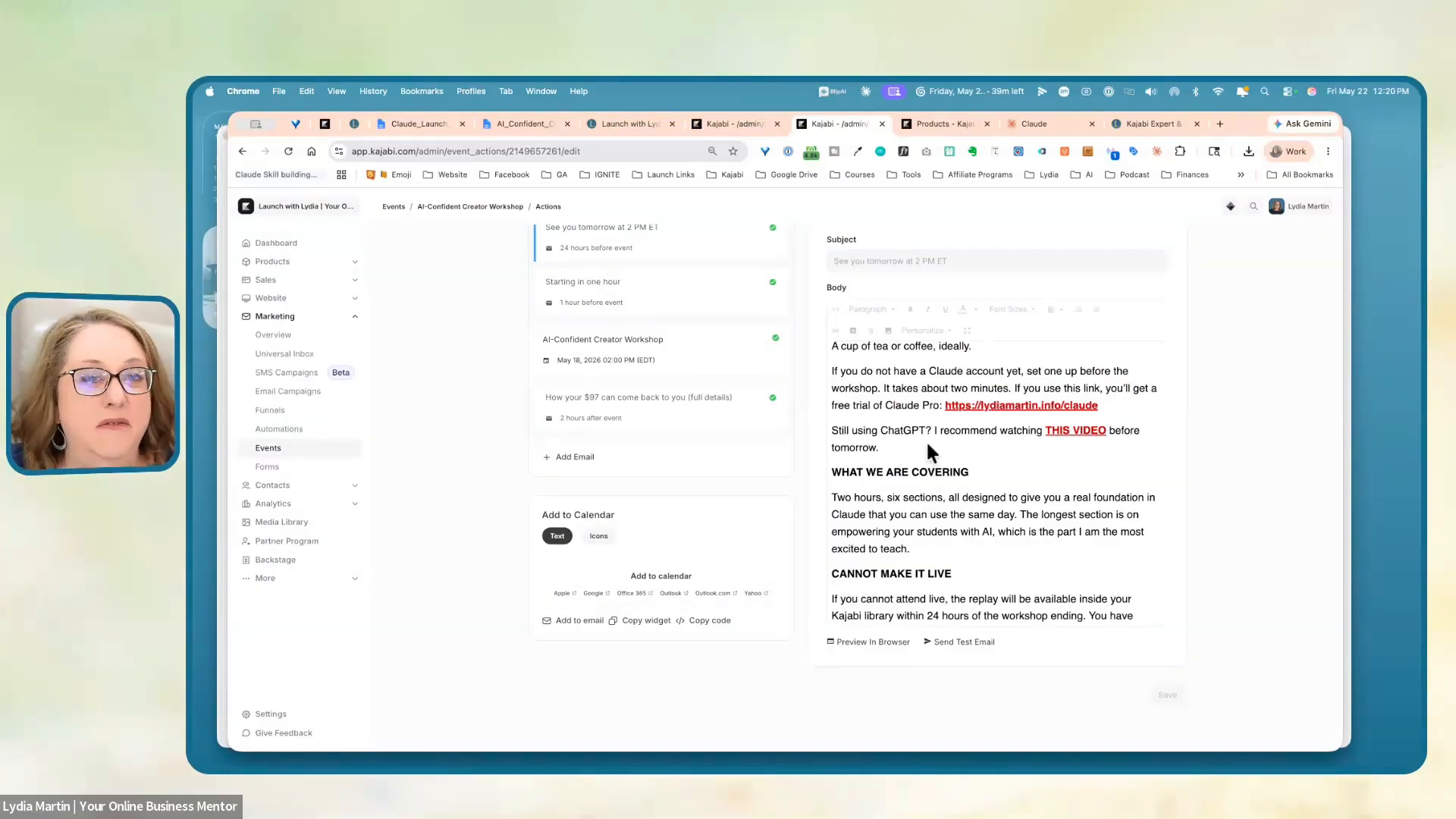
pyautogui.scroll(-10, 1046, 582)
pyautogui.scroll(10, 1055, 503)
pyautogui.scroll(5, 1236, 429)
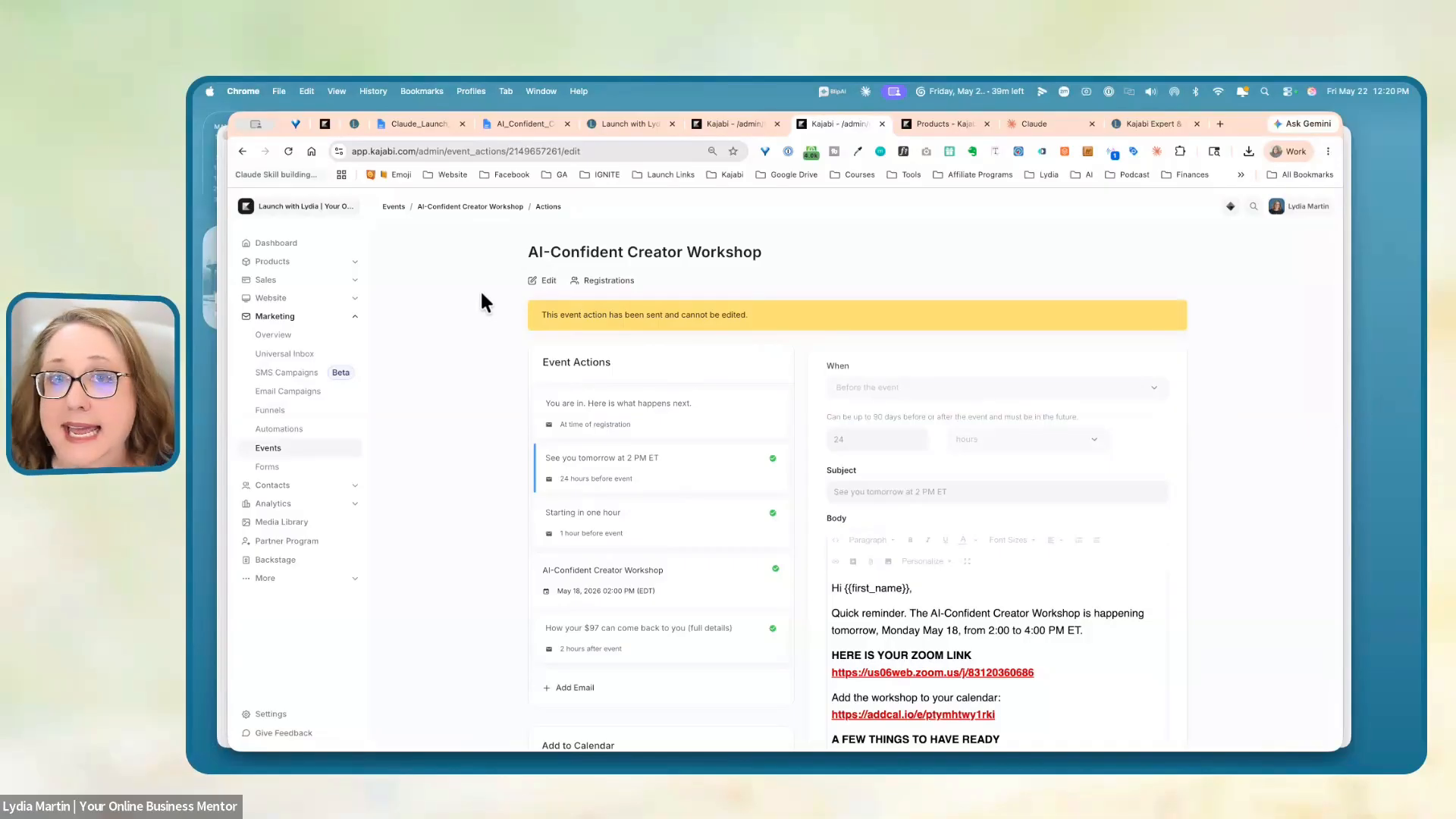
# - Return to the Events list and show the options for duplicating or deleting the AI-Confident Creator Workshop event
pyautogui.click(478, 208)
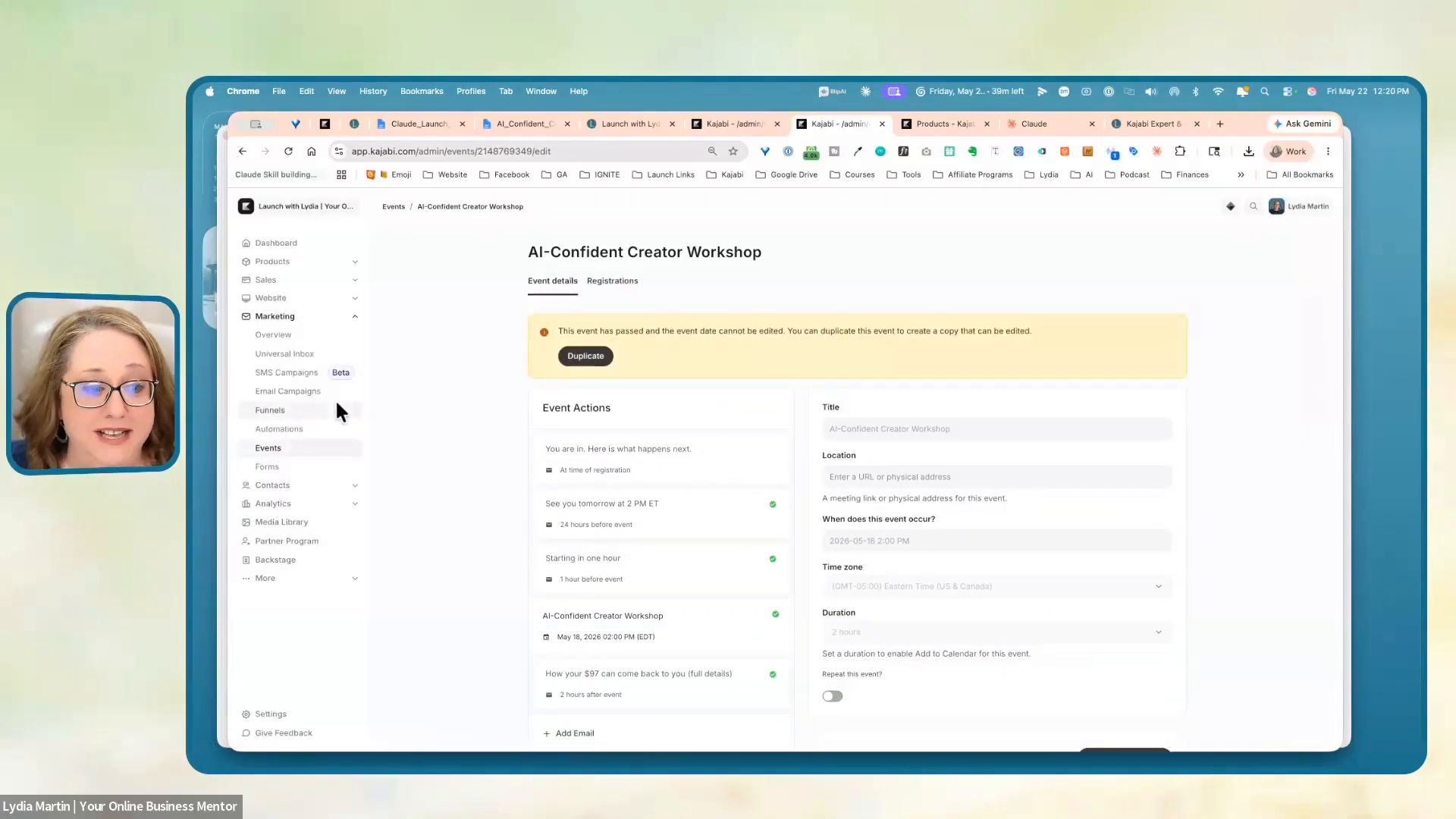
pyautogui.click(274, 449)
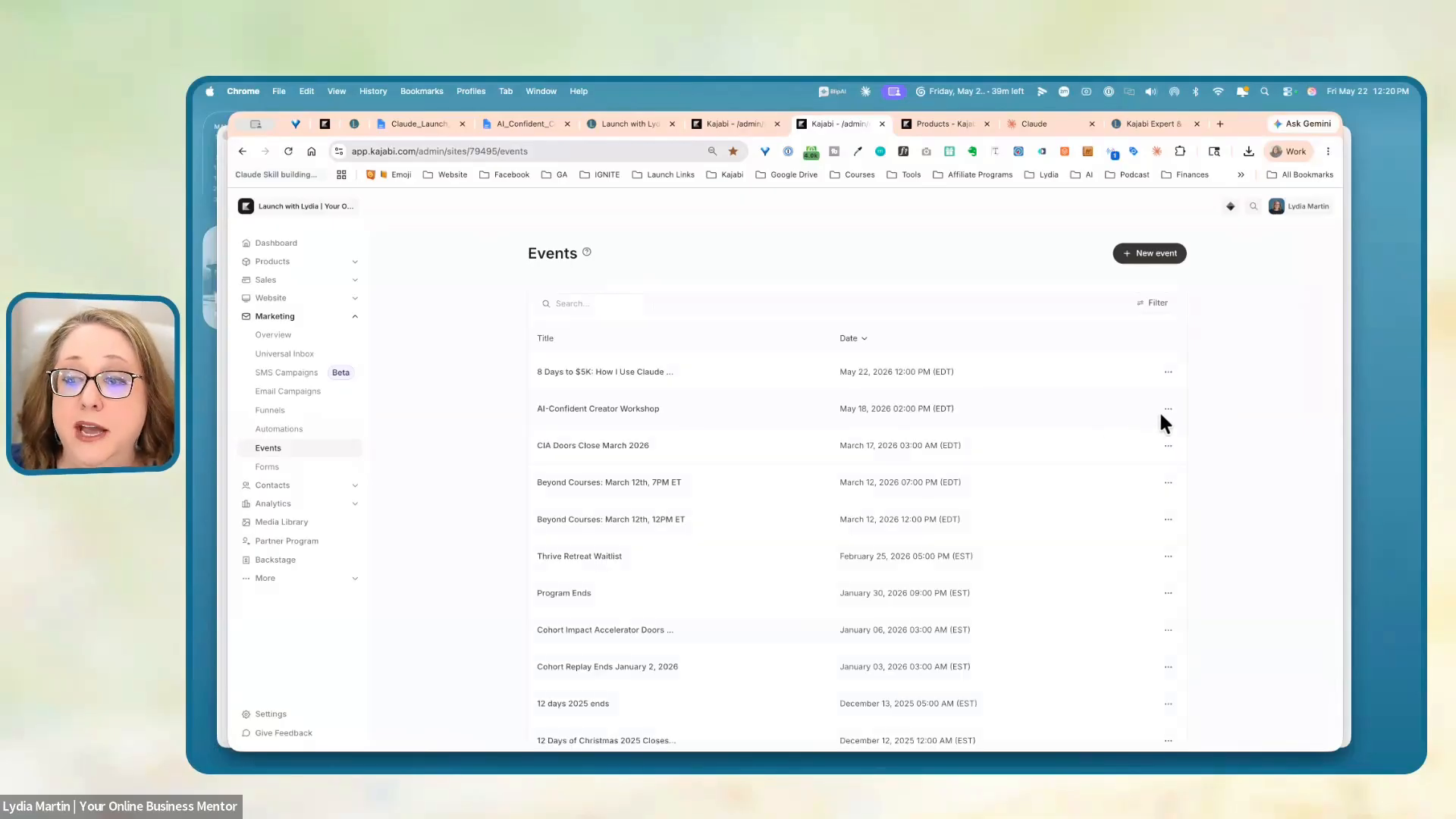
pyautogui.click(1169, 410)
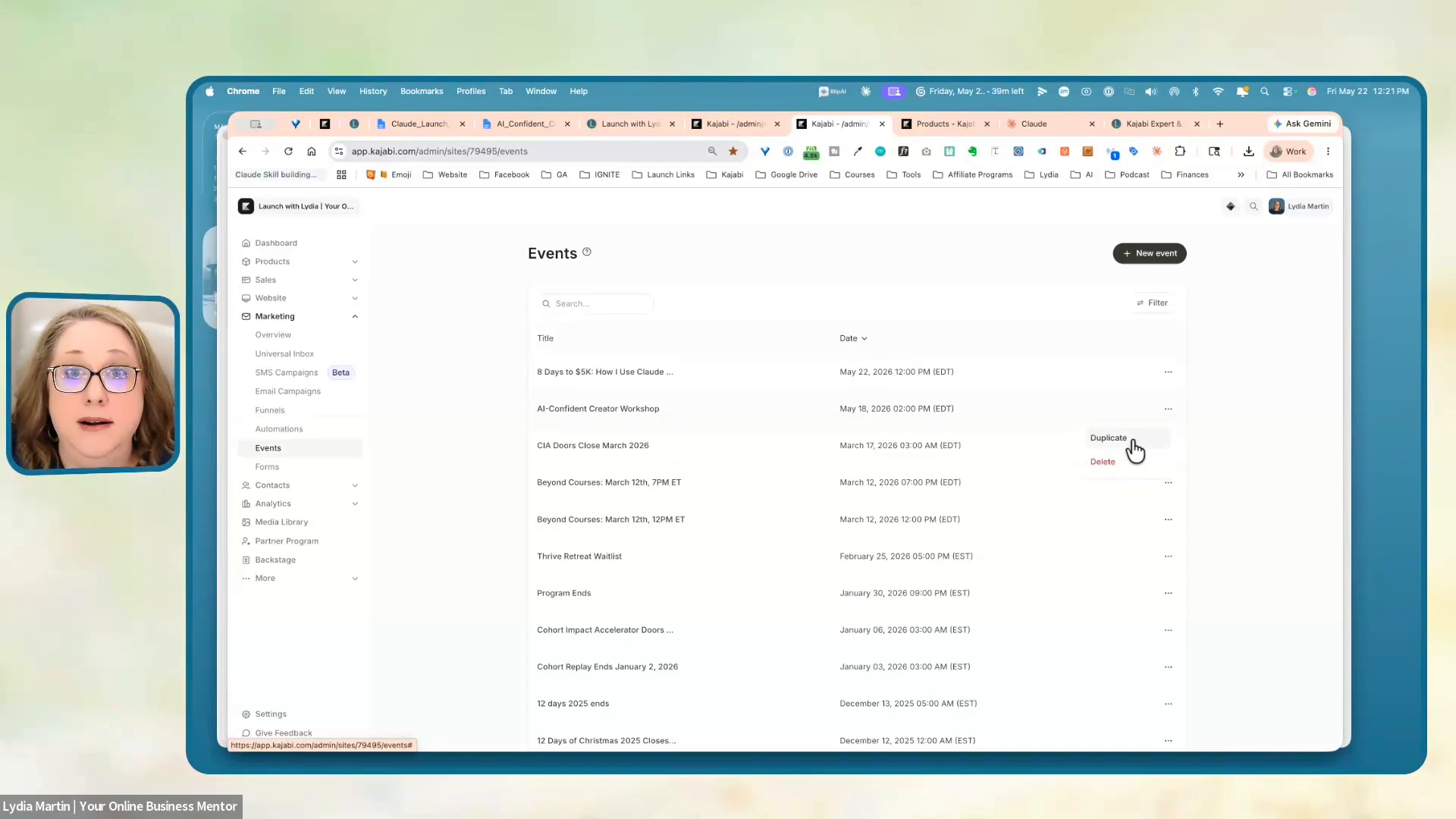
# - Open the "8 Days to $5K: How I Use Claude + Kajabi to Launch in a Week" event and read its registration email
pyautogui.click(634, 375)
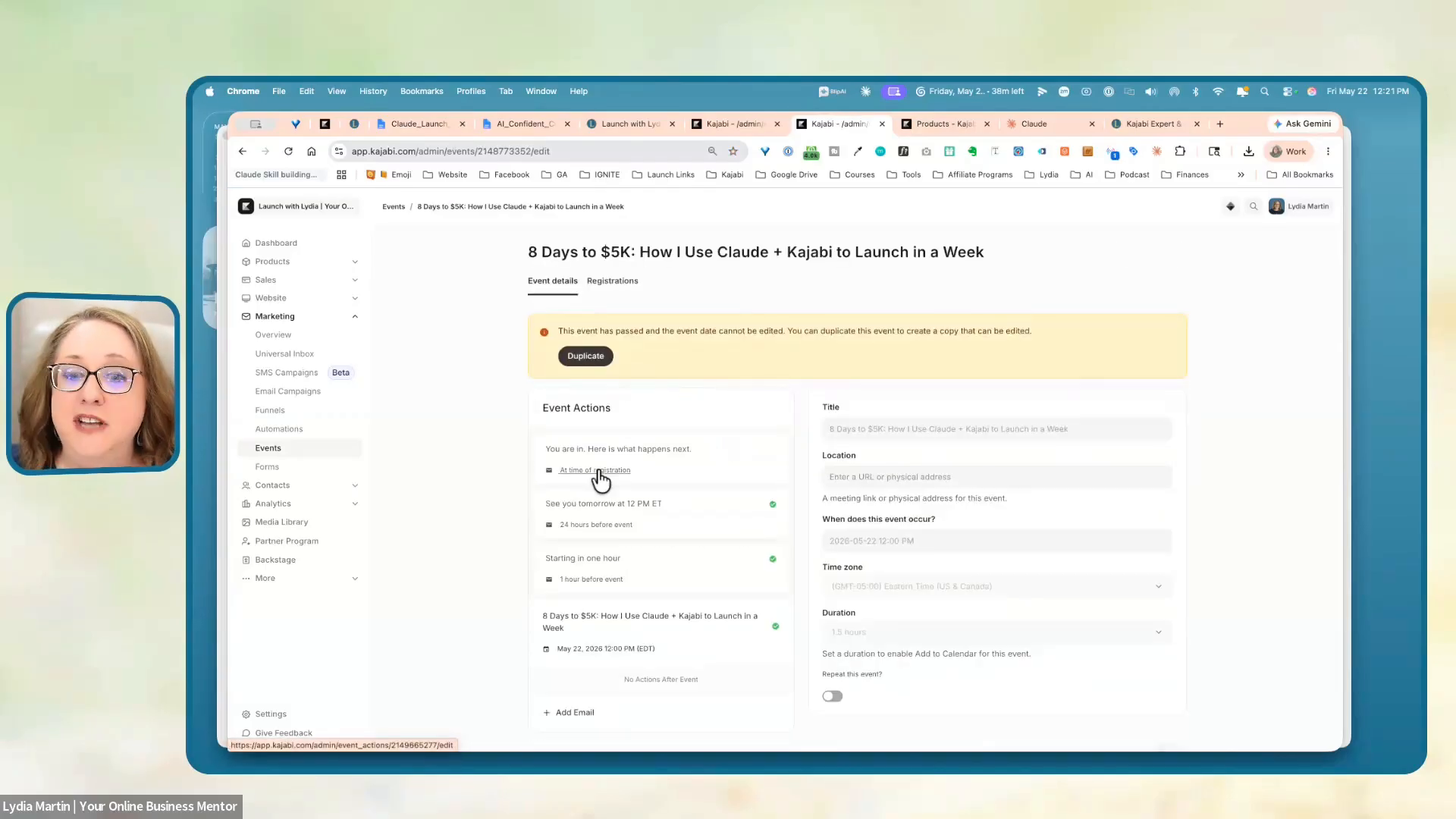
pyautogui.scroll(-3, 959, 524)
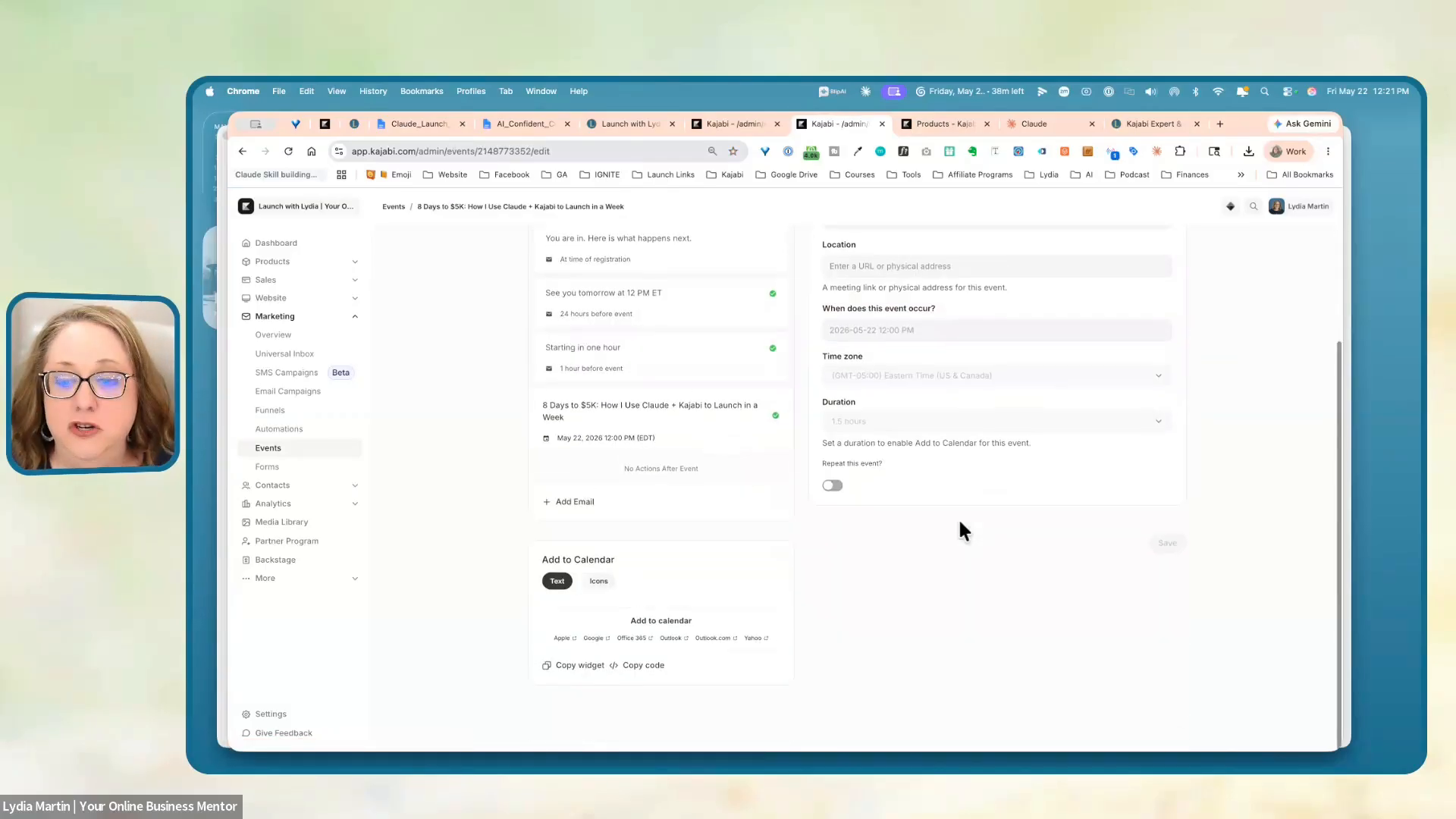
pyautogui.scroll(1, 959, 523)
pyautogui.scroll(1, 958, 512)
pyautogui.click(622, 444)
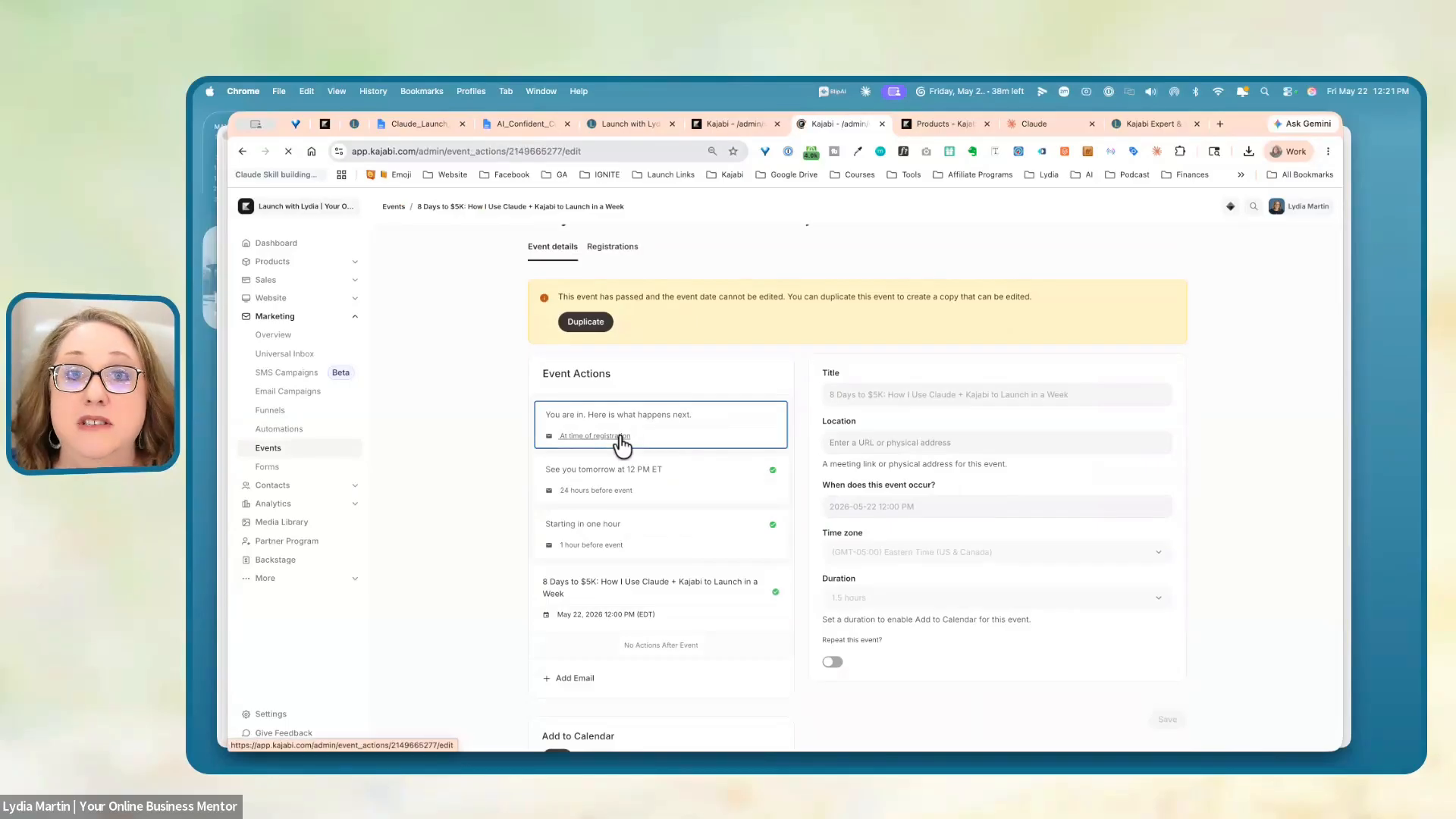
pyautogui.scroll(-5, 1122, 520)
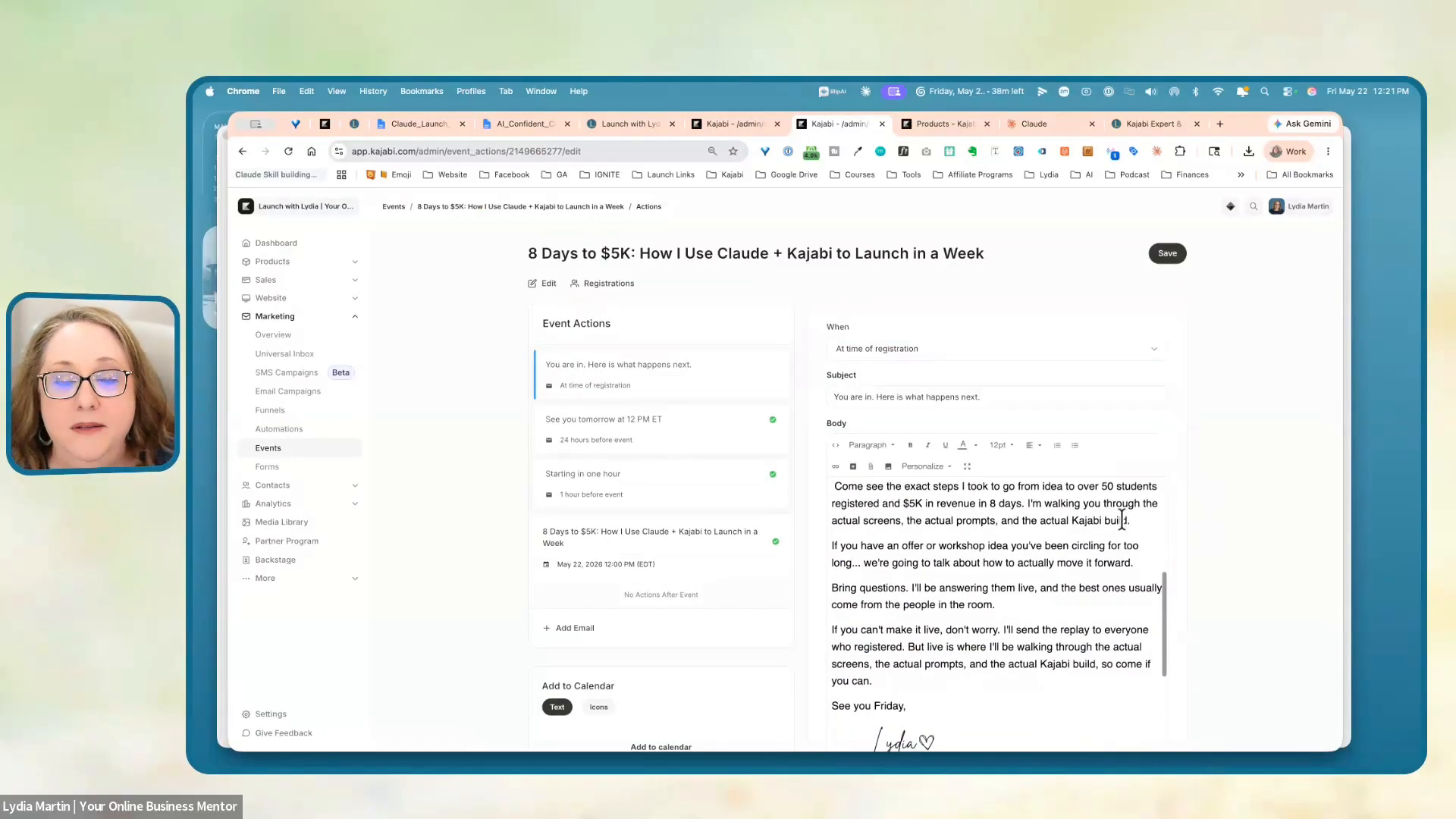
pyautogui.scroll(5, 1121, 507)
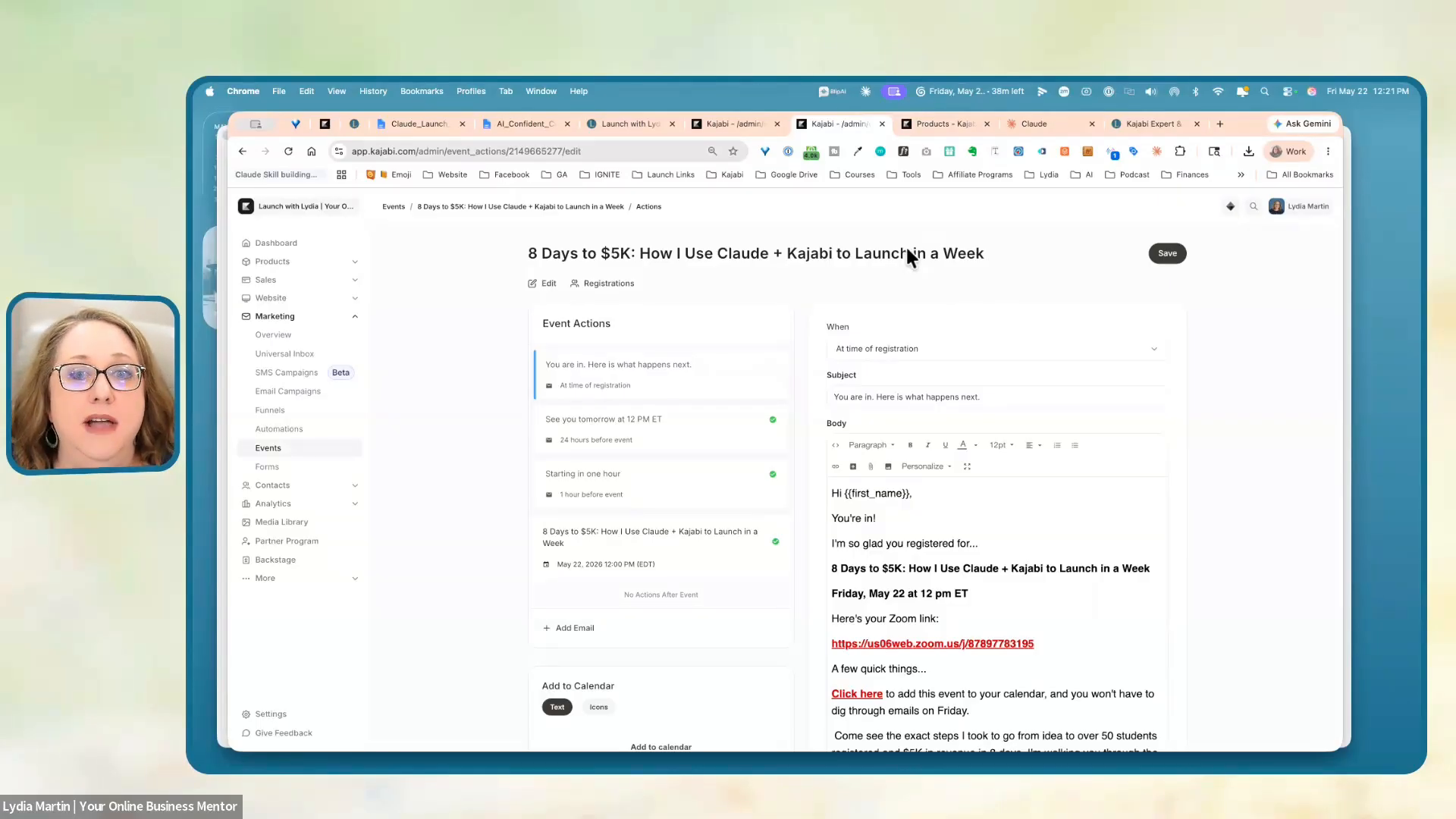
# - Look through the Kajabi products list and view The AI-Confident Creator Workshop's course outline
pyautogui.click(616, 124)
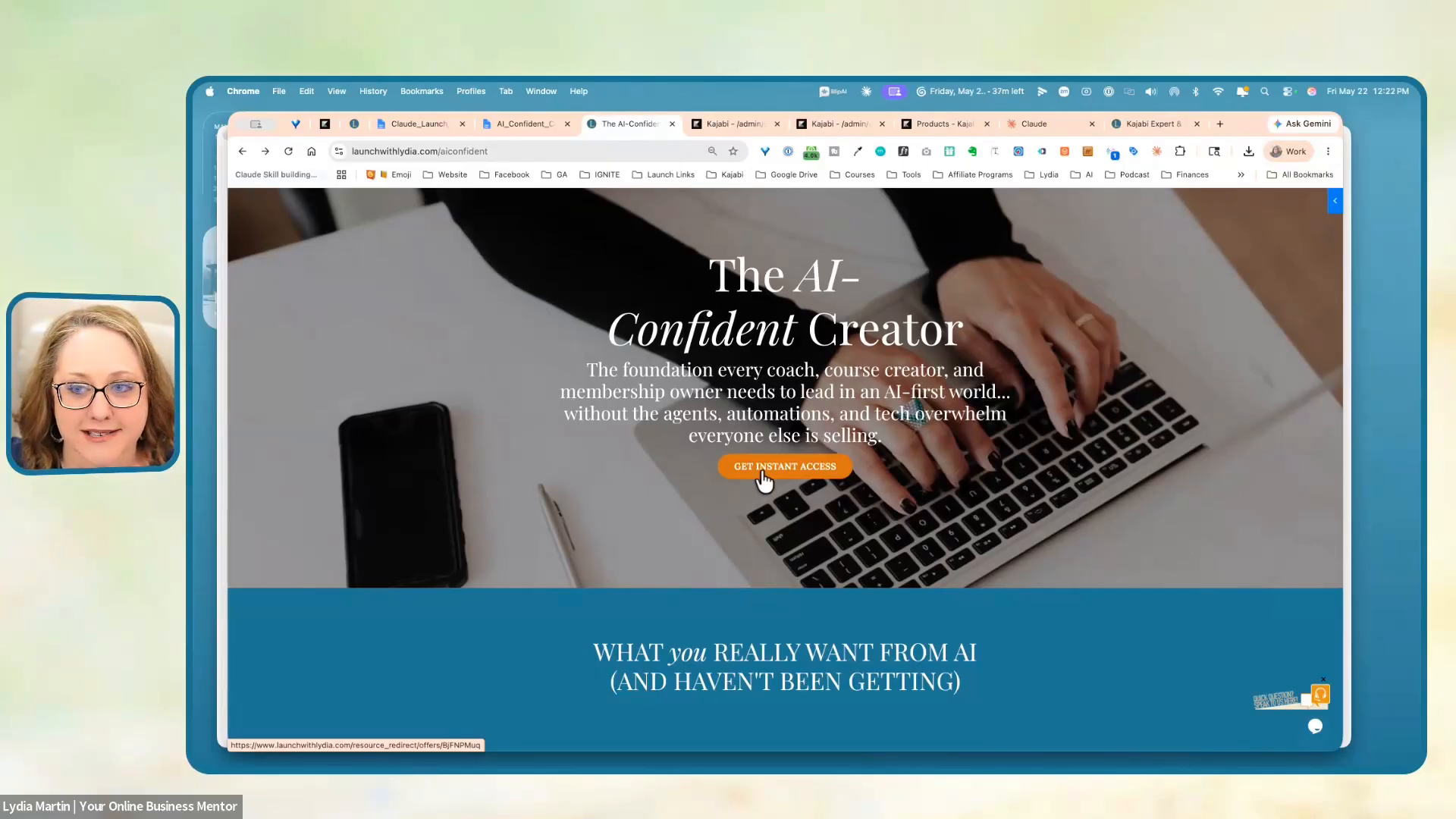
pyautogui.click(940, 132)
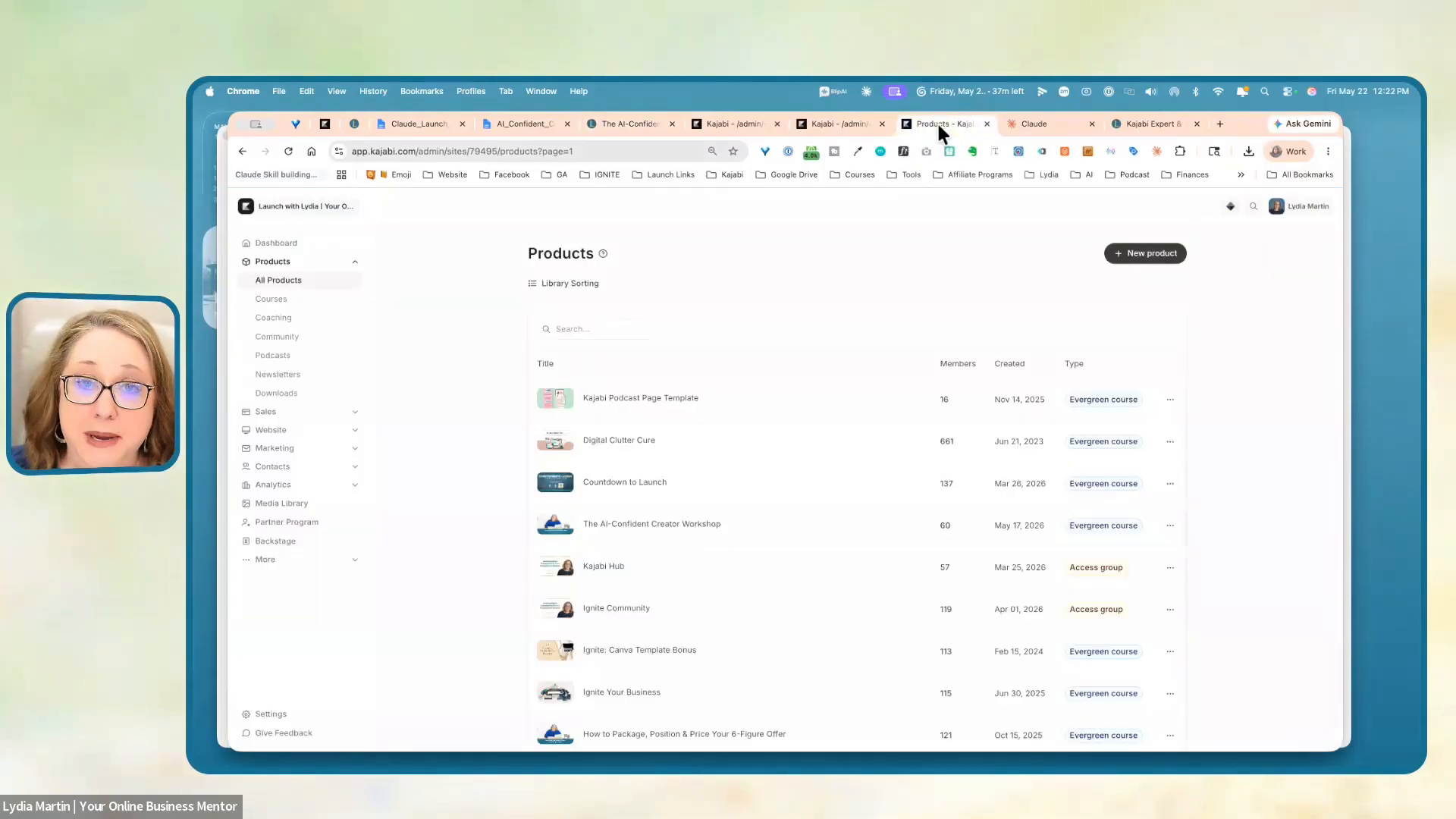
pyautogui.scroll(-10, 828, 527)
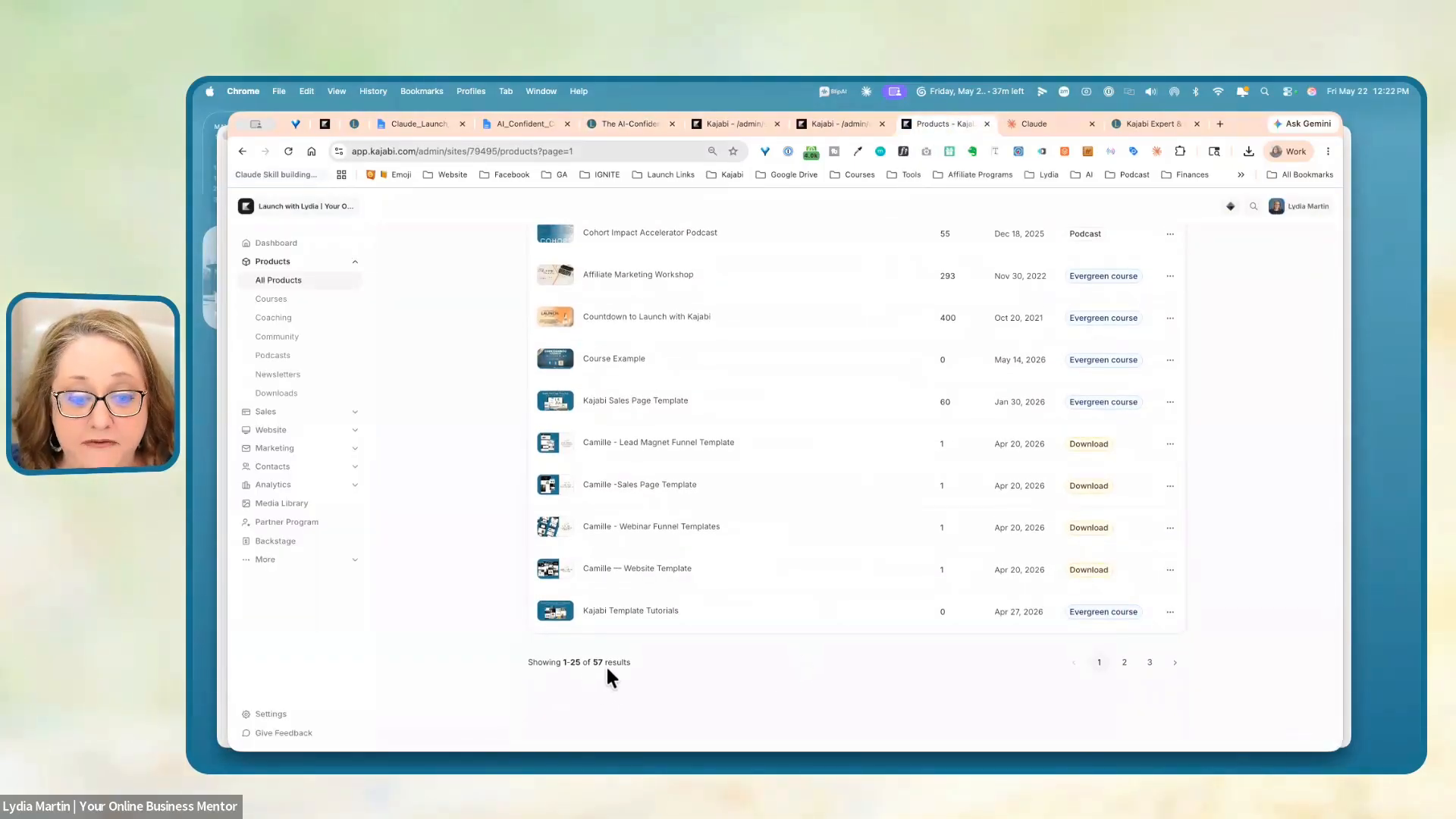
pyautogui.scroll(10, 875, 640)
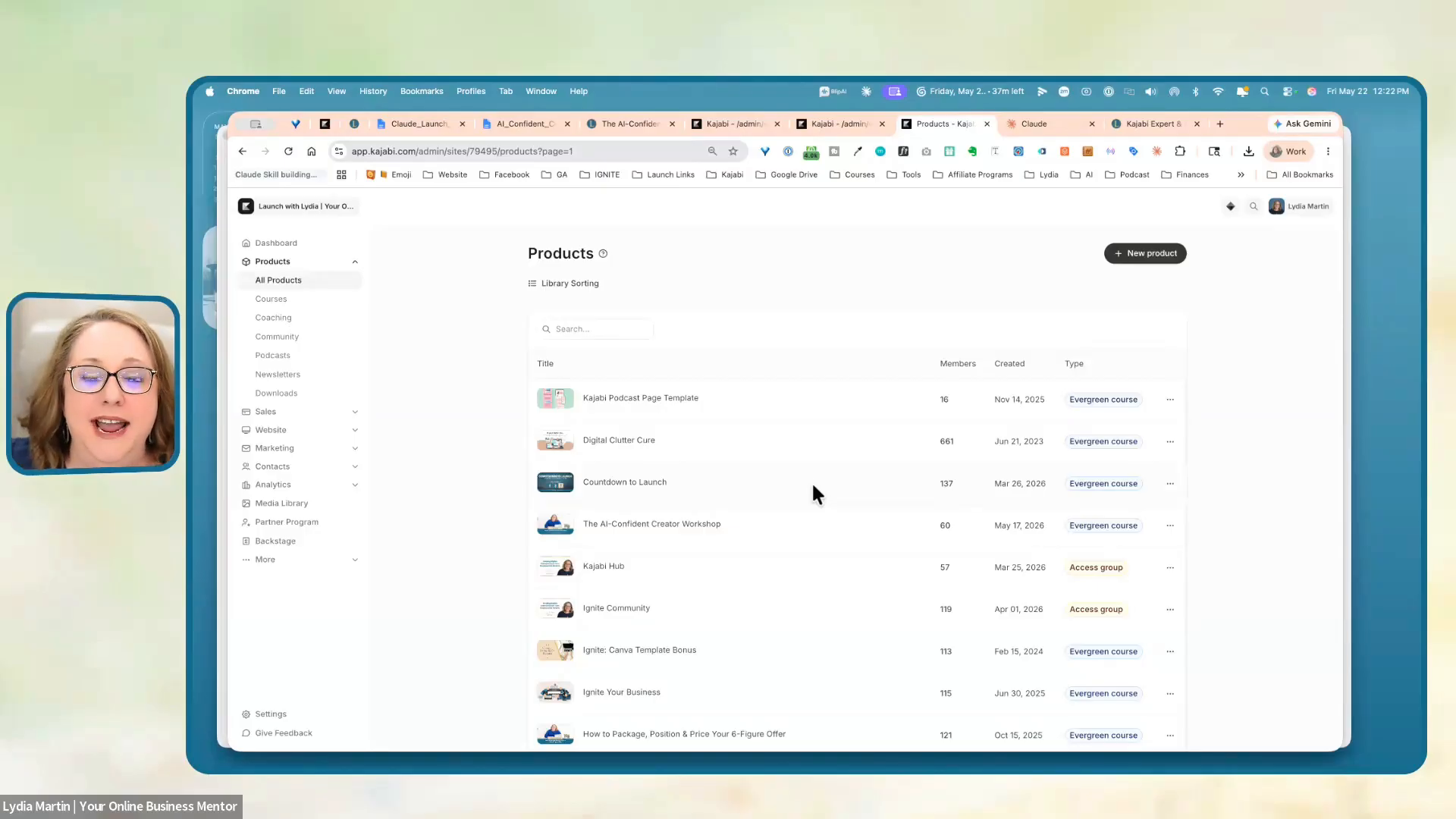
pyautogui.scroll(-2, 794, 491)
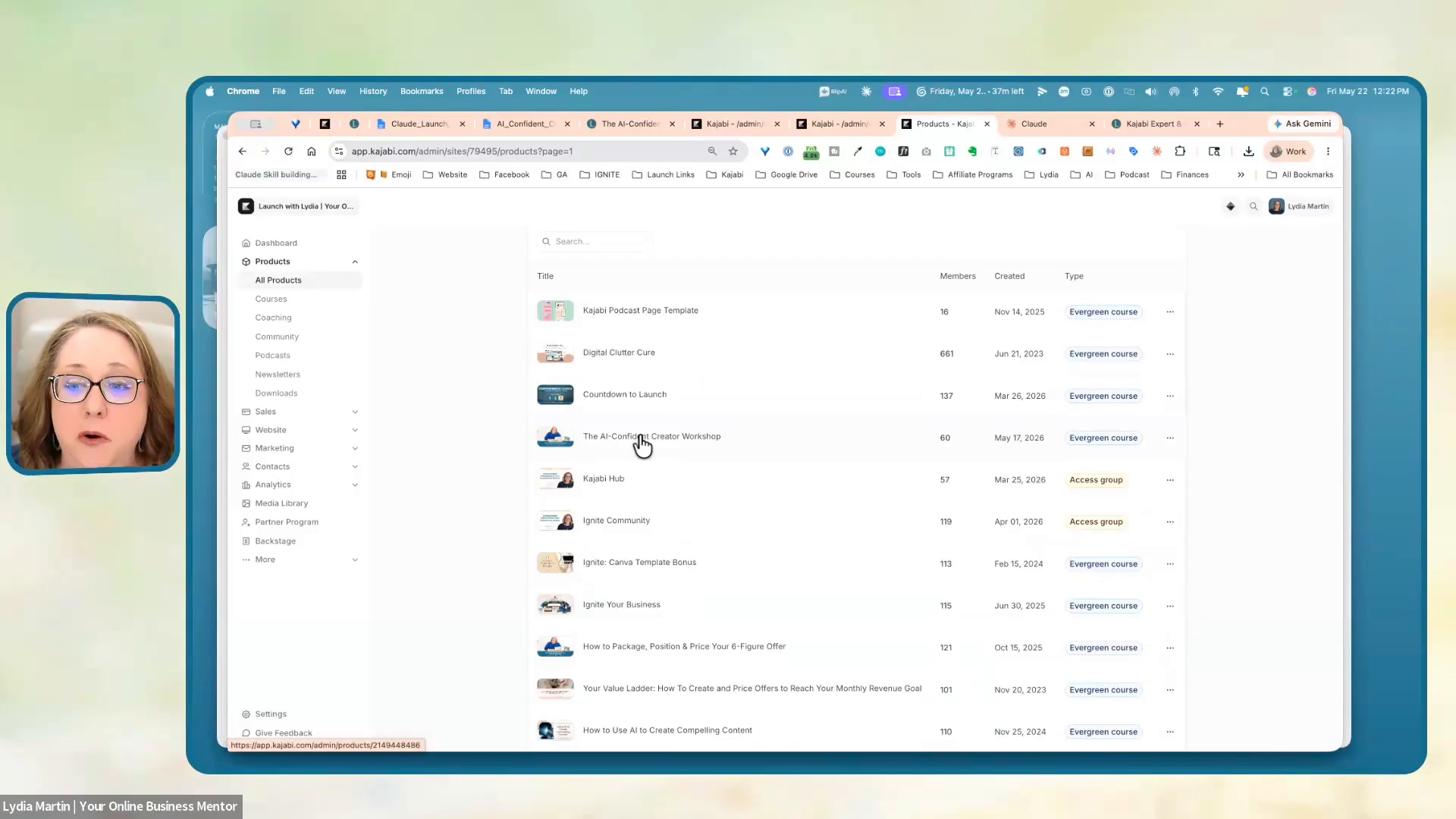
pyautogui.click(682, 450)
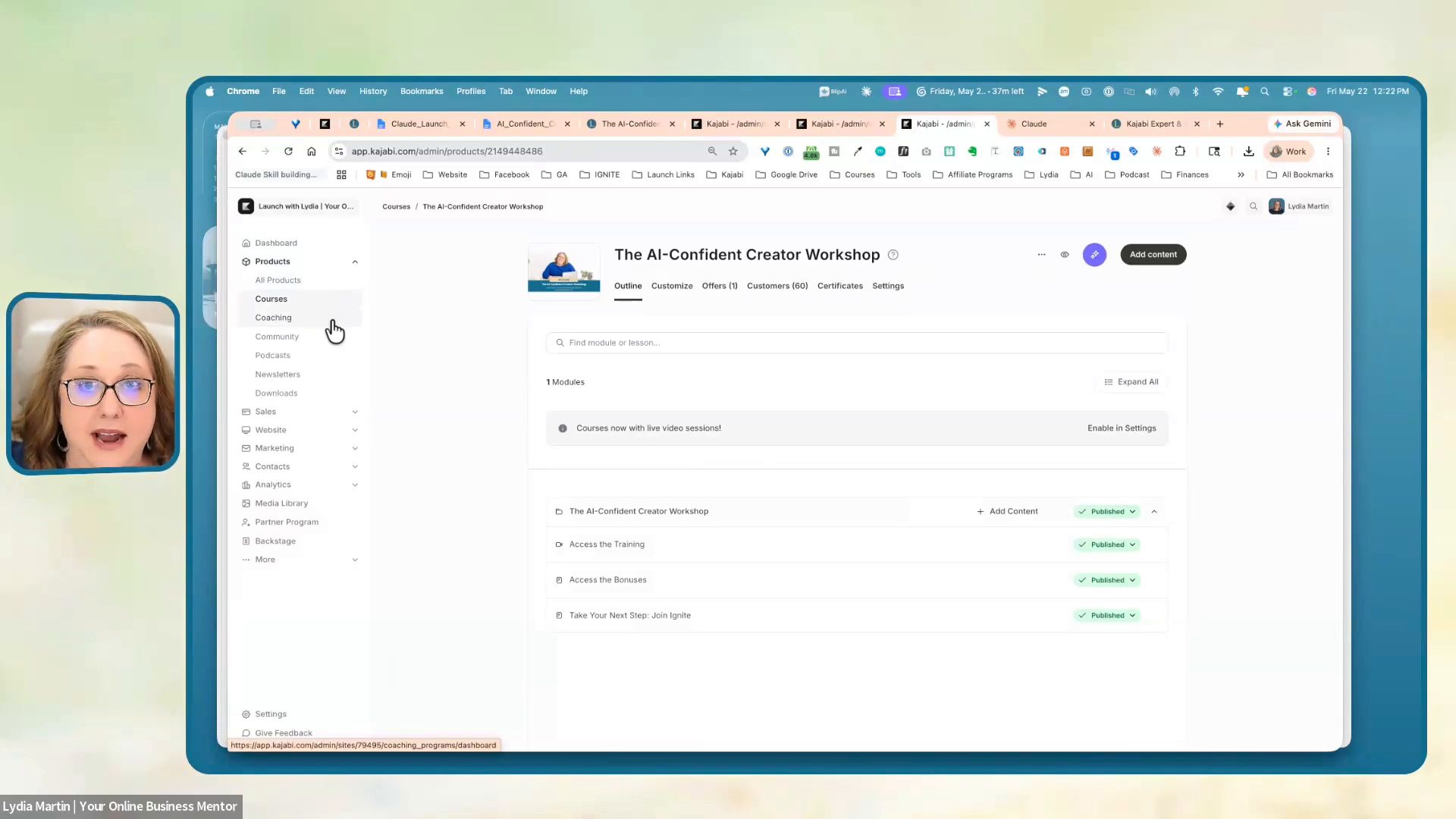
pyautogui.scroll(-2, 751, 507)
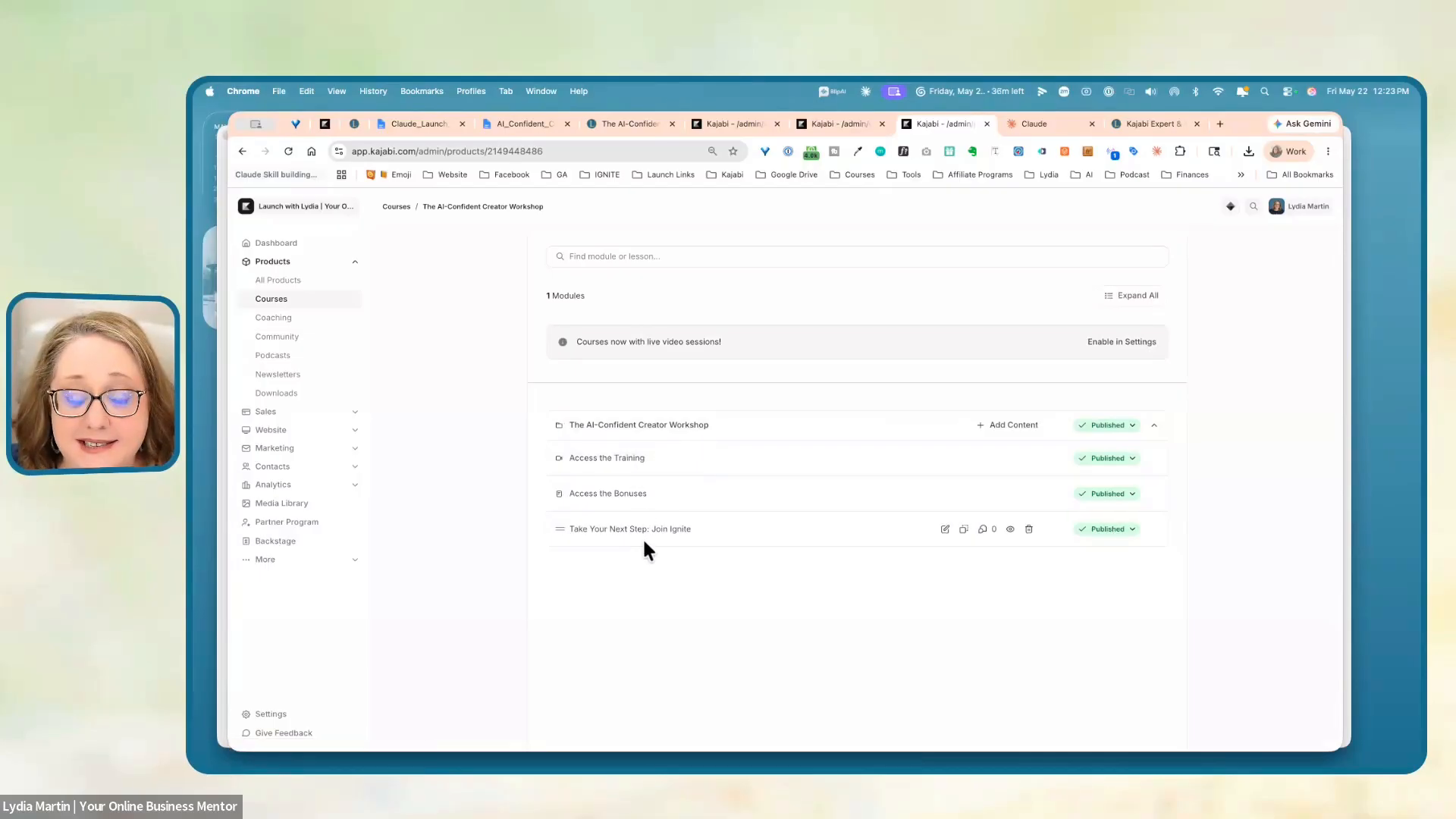
# - Open the Access the Training lesson and review its video, lesson text and downloads
pyautogui.click(604, 458)
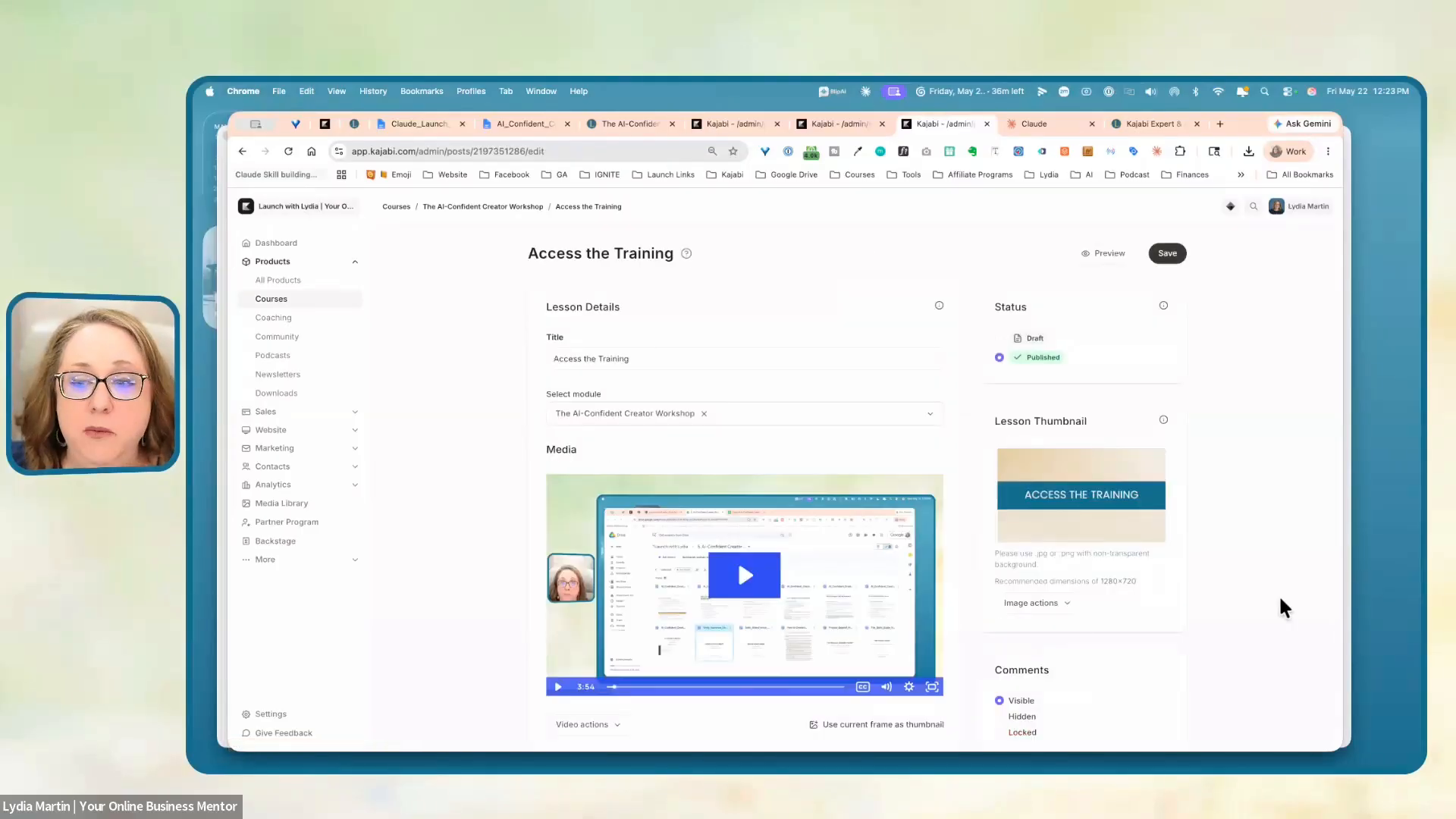
pyautogui.scroll(-5, 1282, 604)
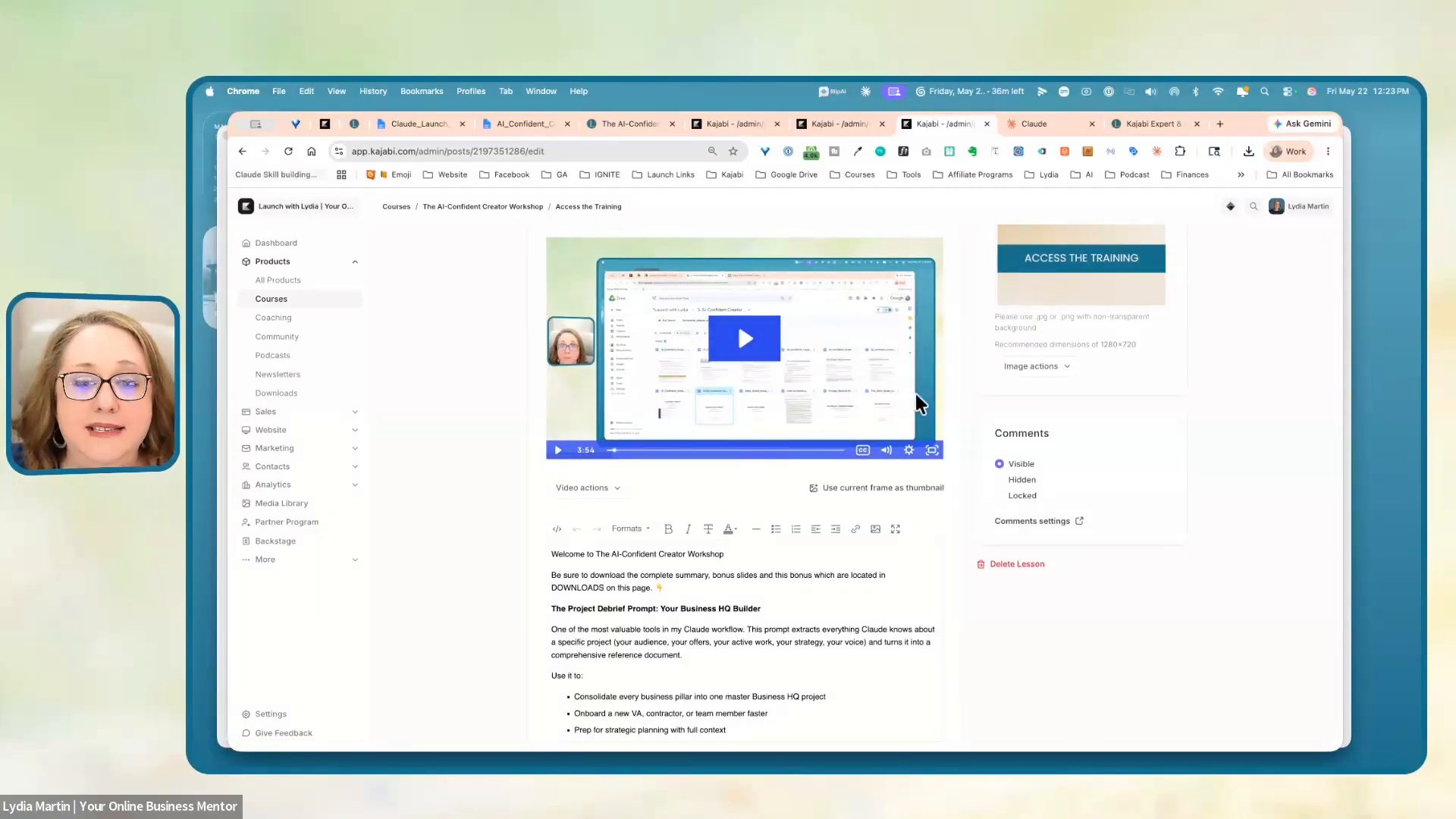
pyautogui.scroll(-5, 910, 455)
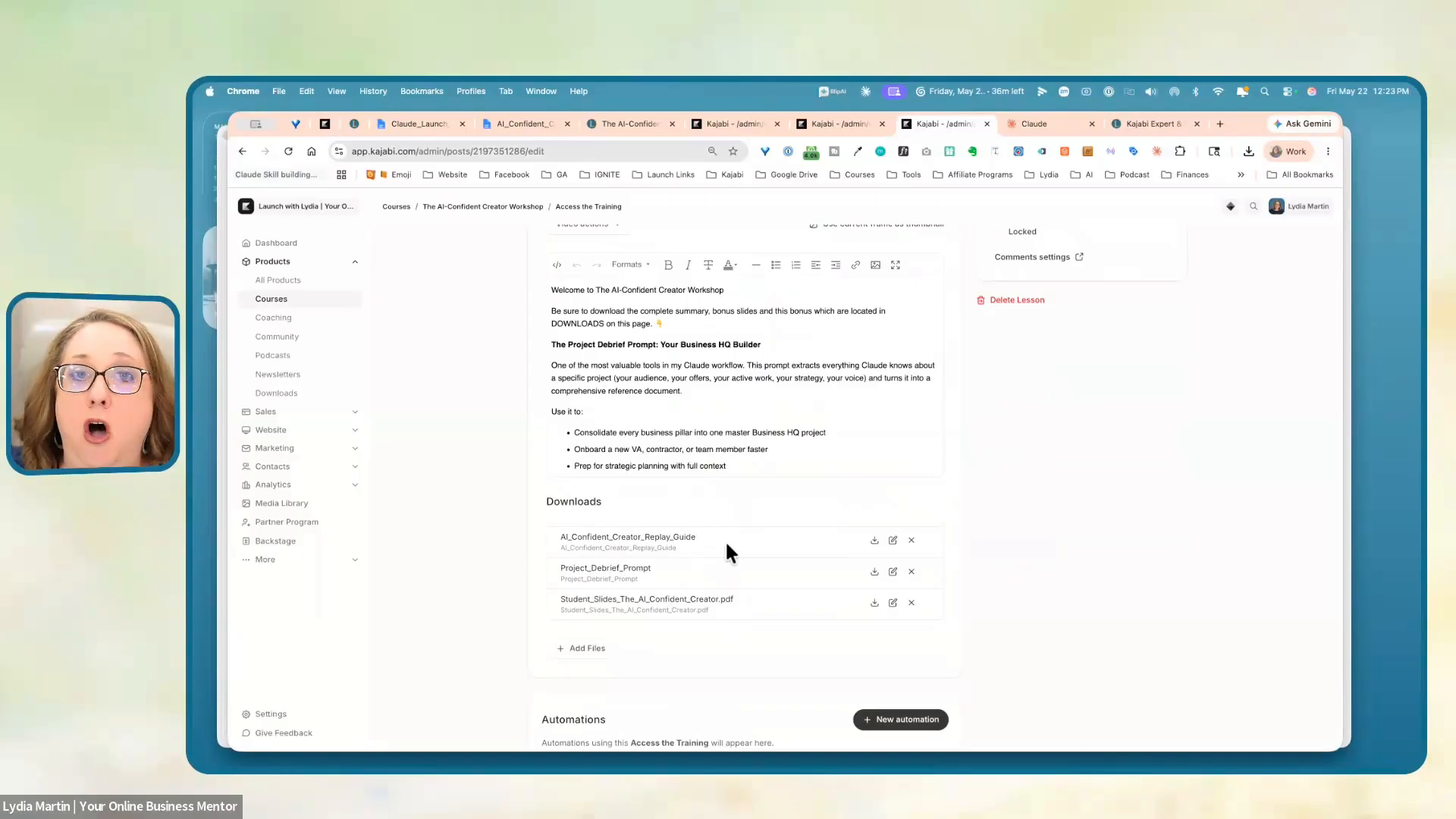
pyautogui.scroll(10, 776, 526)
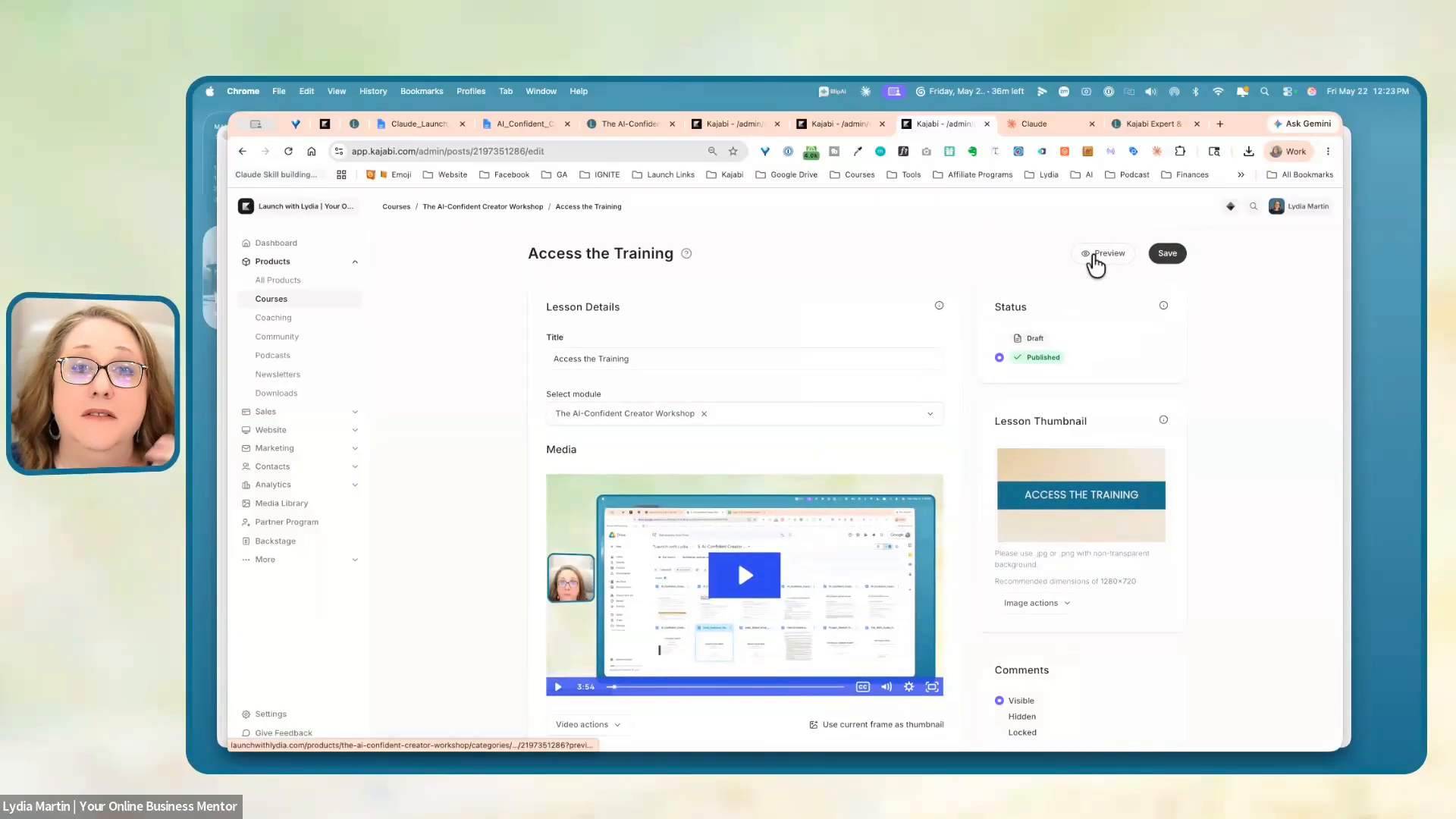
# - Preview the course as a student, viewing the Access the Training, Access the Bonuses and Take Your Next Step: Join Ignite lessons
pyautogui.click(1095, 255)
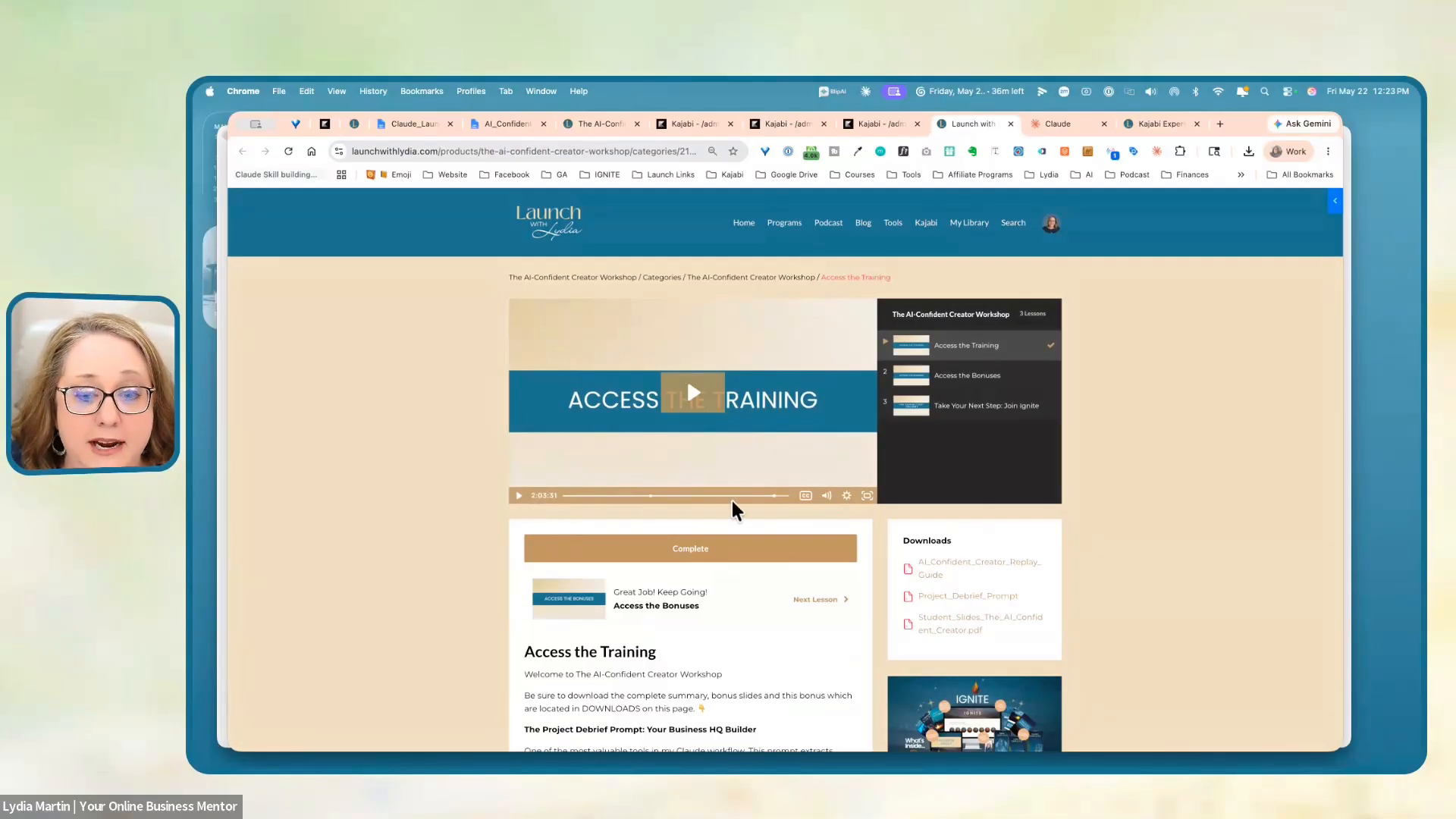
pyautogui.click(780, 497)
pyautogui.scroll(-5, 789, 501)
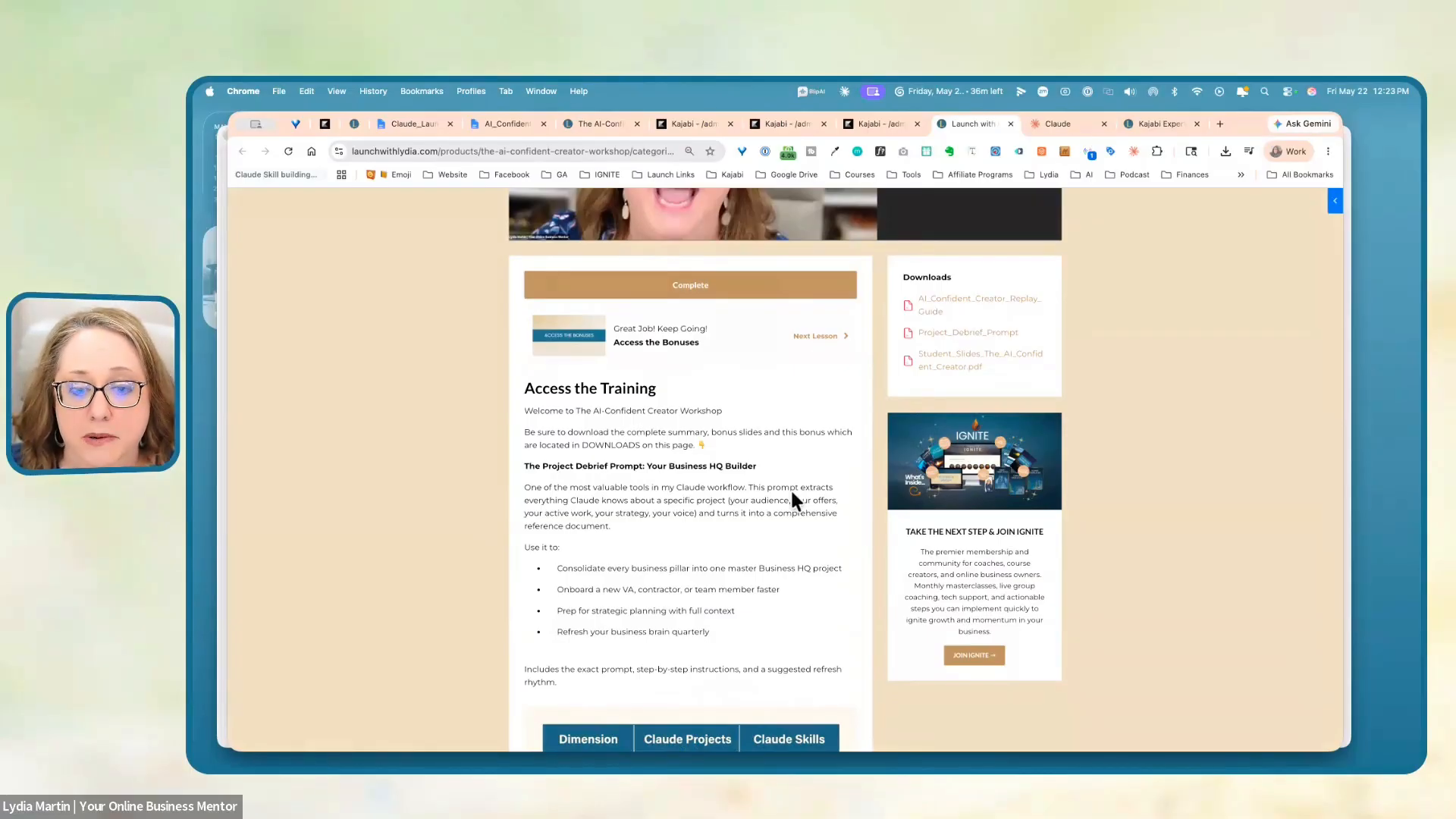
pyautogui.scroll(5, 795, 500)
pyautogui.click(958, 375)
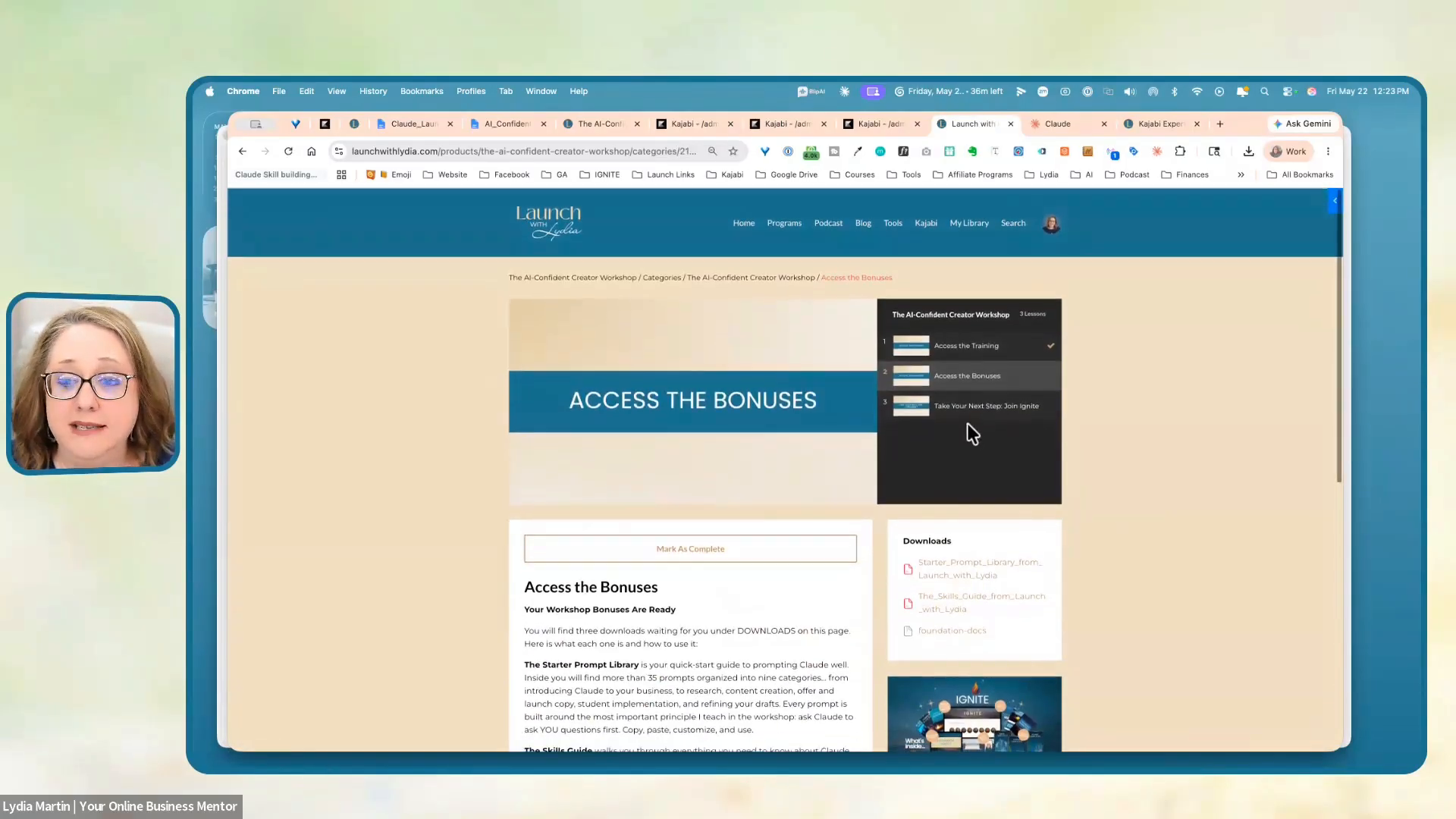
pyautogui.click(961, 409)
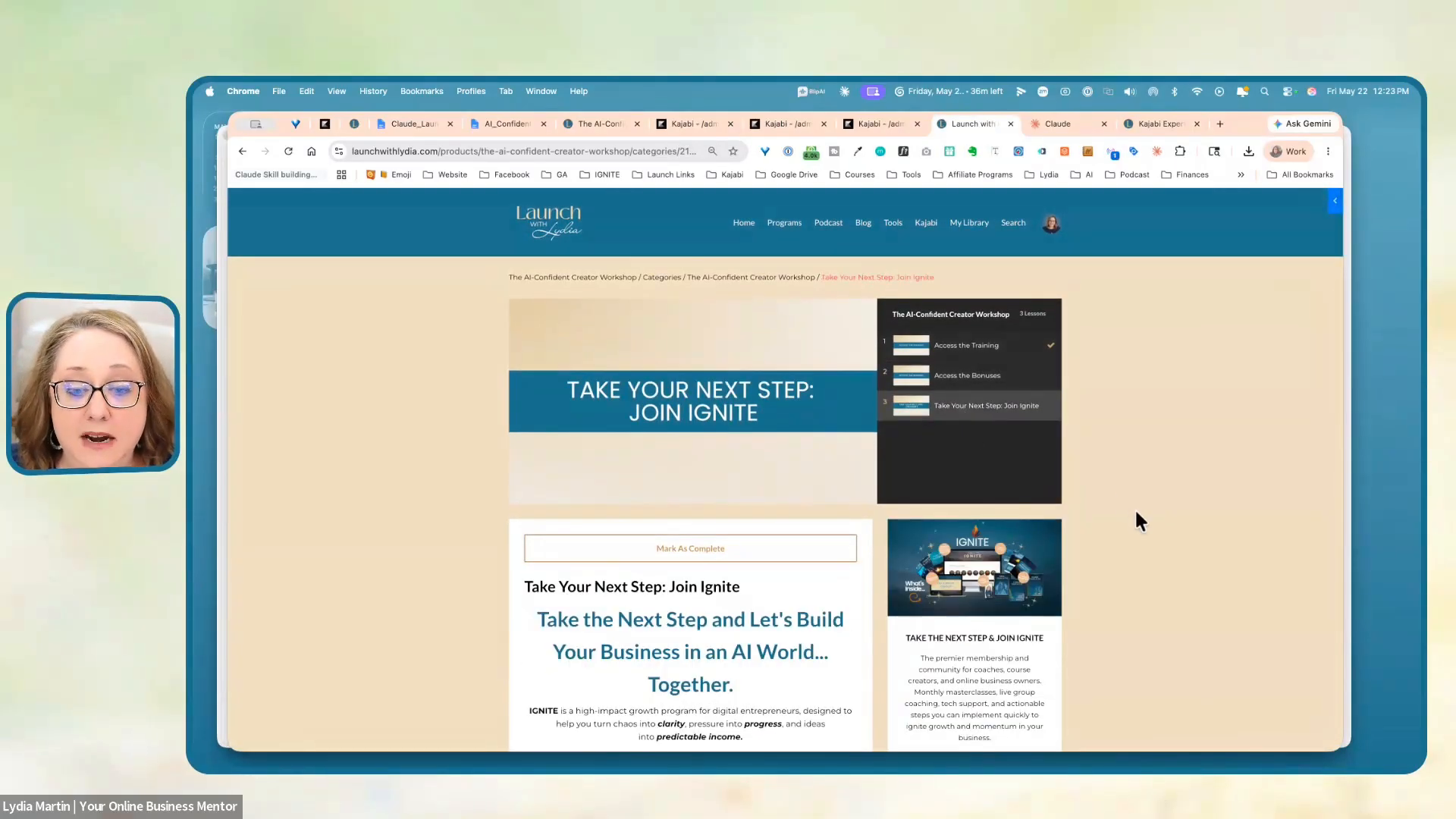